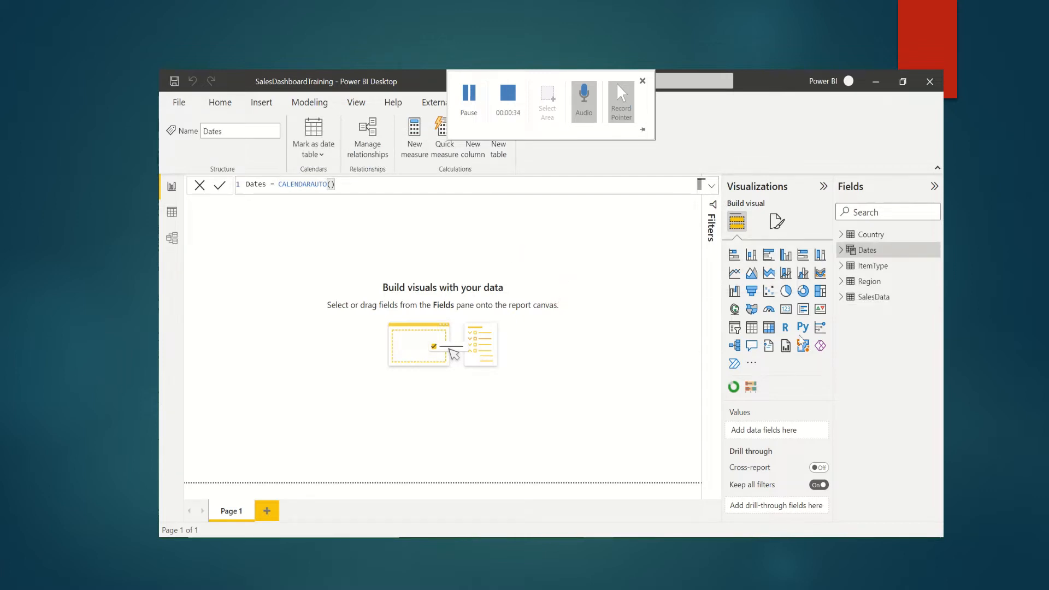
Sort the Date column of the Dates table in descending order to check its latest date, and clear the sort
{"action": "left_click", "coordinate": [884, 301]}
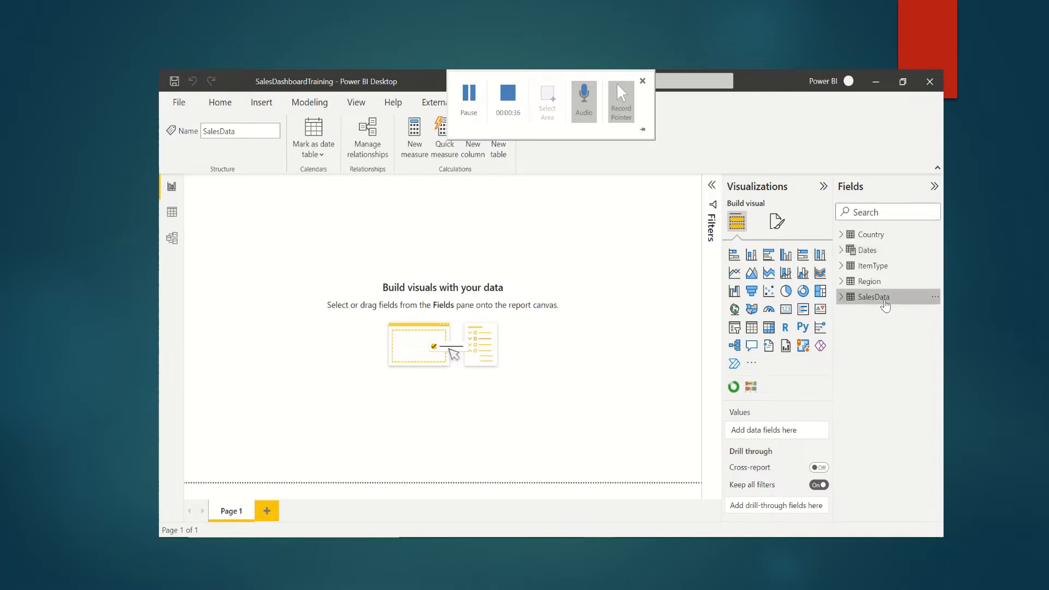
{"action": "left_click", "coordinate": [885, 254]}
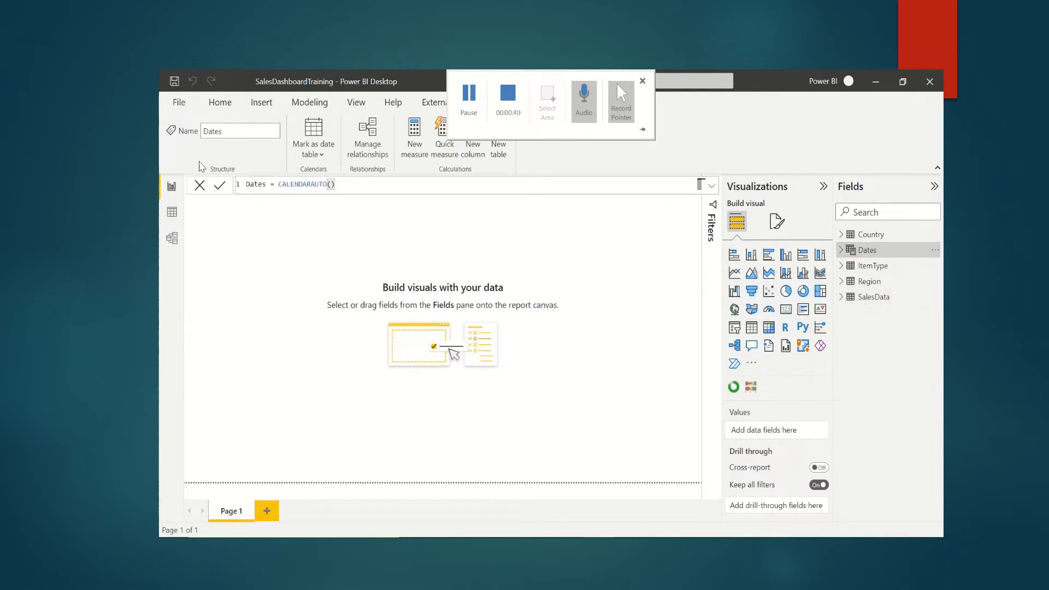
{"action": "left_click", "coordinate": [171, 212]}
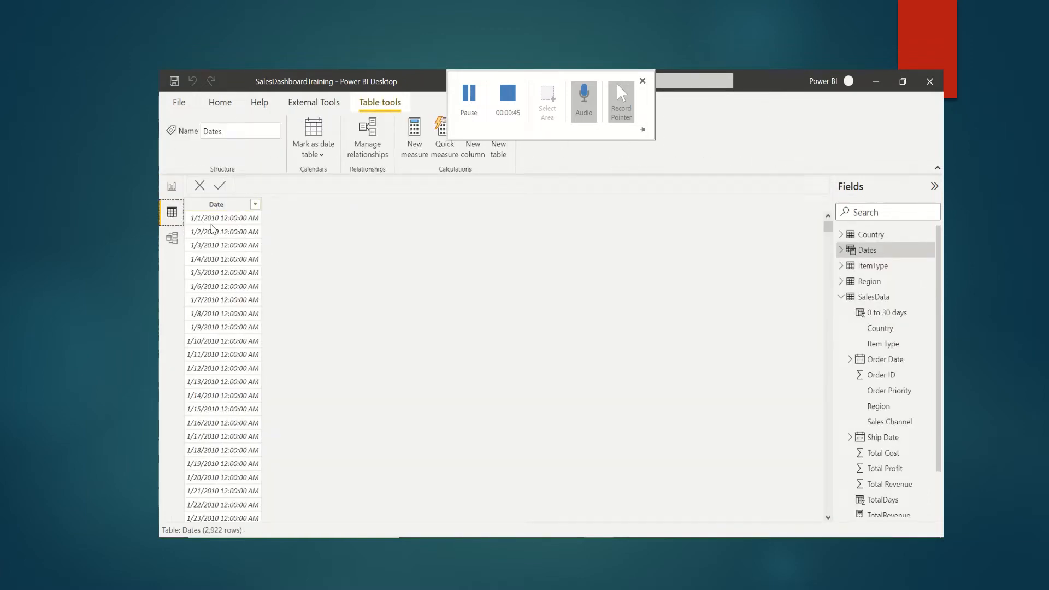
{"action": "left_click", "coordinate": [254, 207]}
{"action": "left_click", "coordinate": [255, 206]}
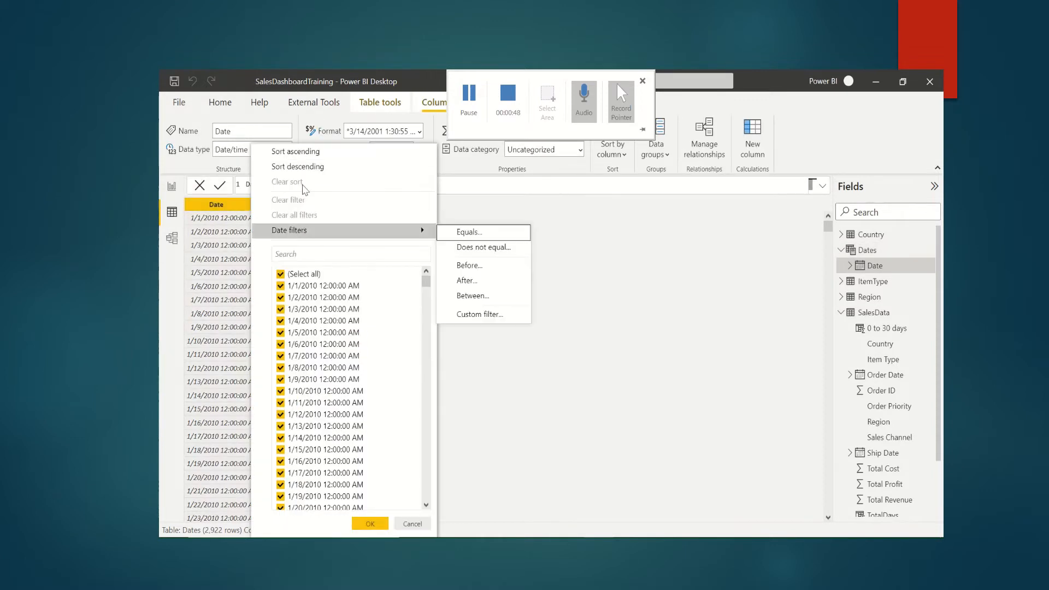
{"action": "left_click", "coordinate": [300, 167]}
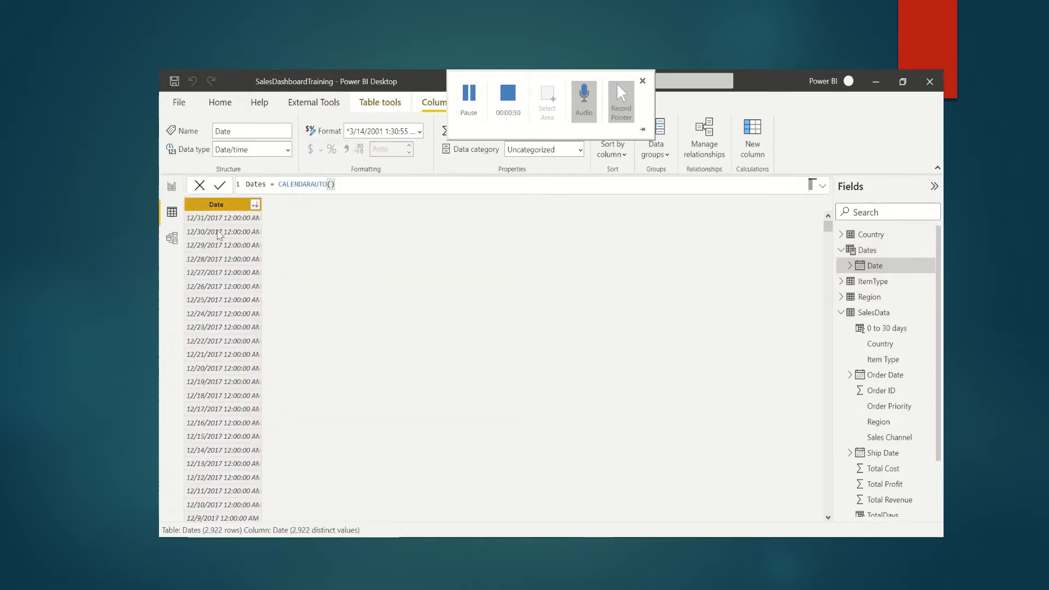
{"action": "left_click", "coordinate": [255, 204]}
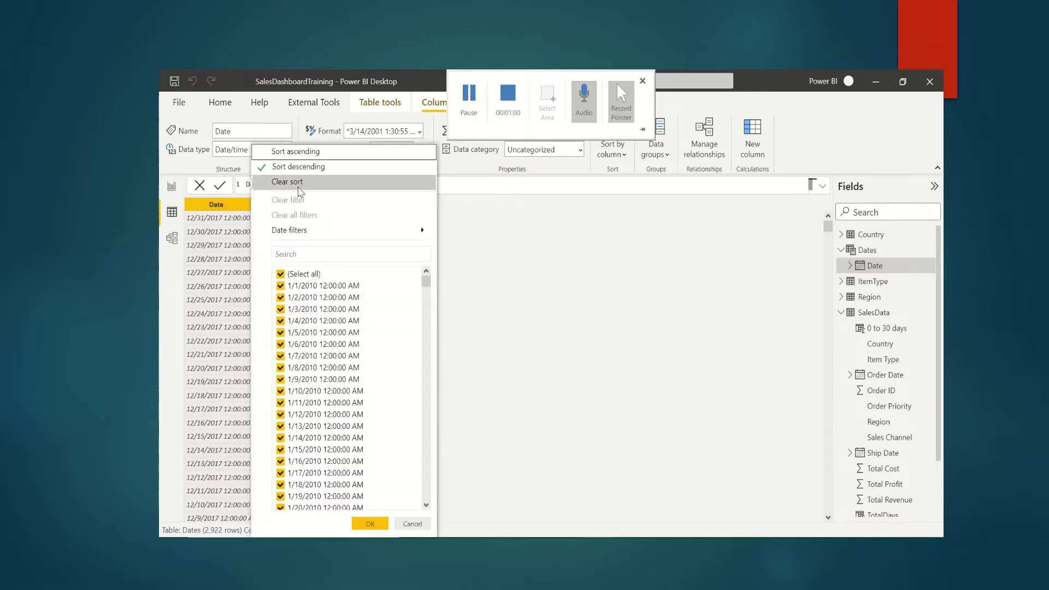
{"action": "left_click", "coordinate": [295, 182]}
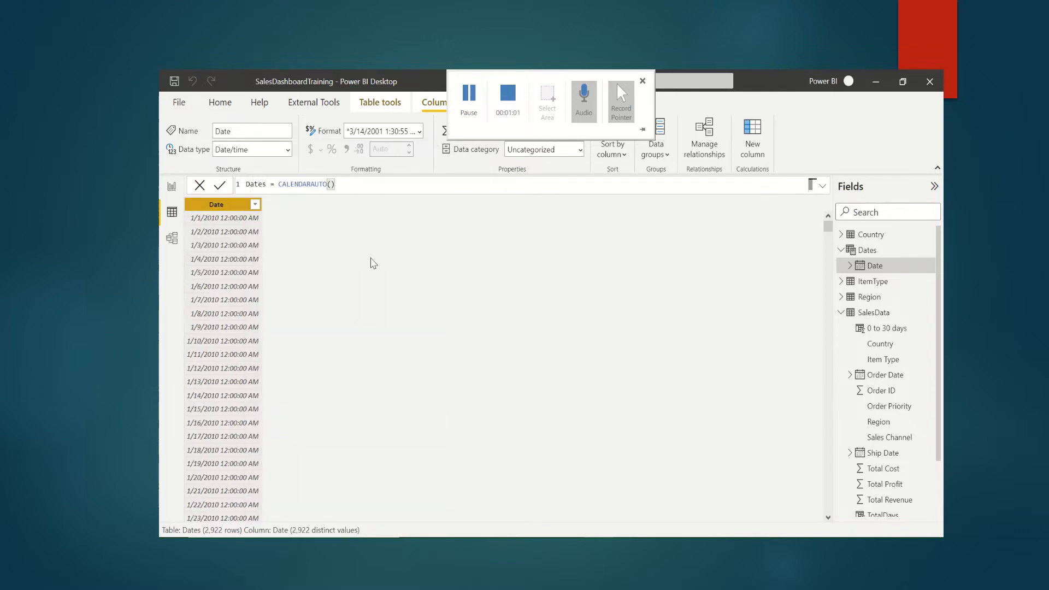
Replace CALENDARAUTO() in the Dates table formula with the CALENDAR function
{"action": "left_click", "coordinate": [172, 189]}
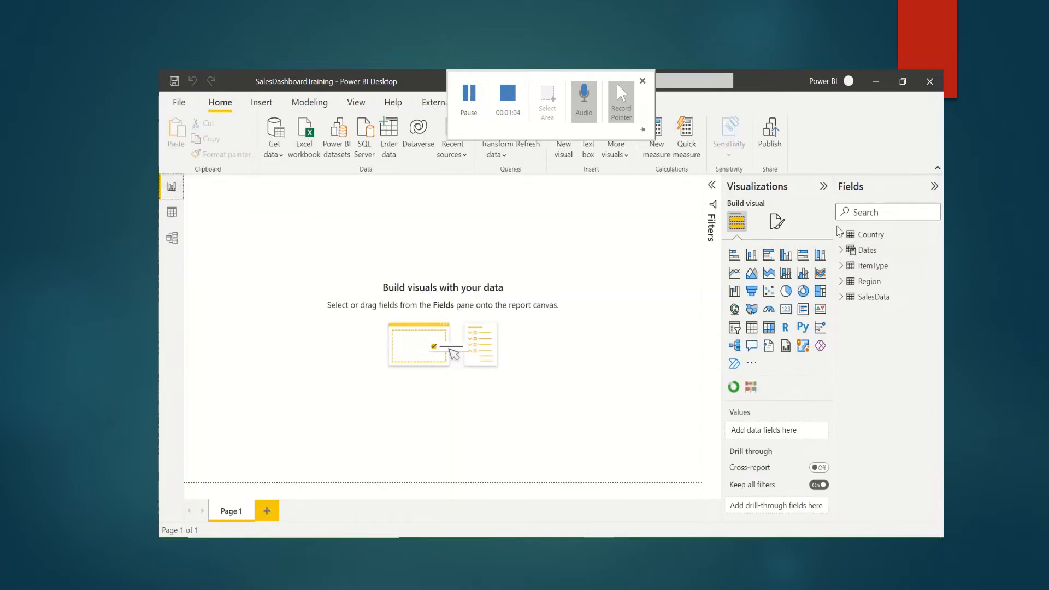
{"action": "left_click", "coordinate": [885, 251]}
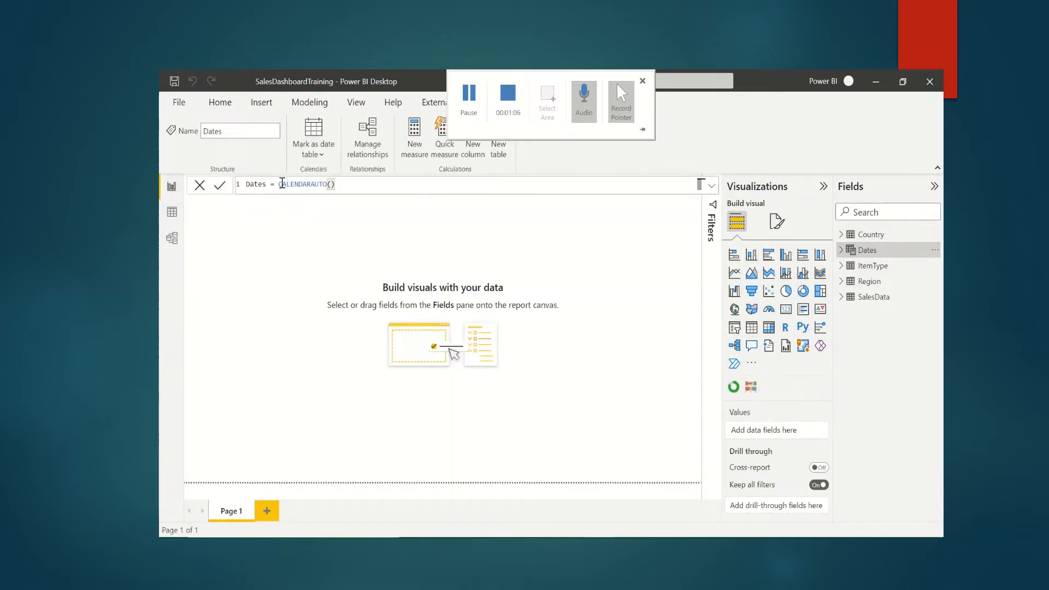
{"action": "left_click_drag", "start_coordinate": [278, 184], "coordinate": [455, 186]}
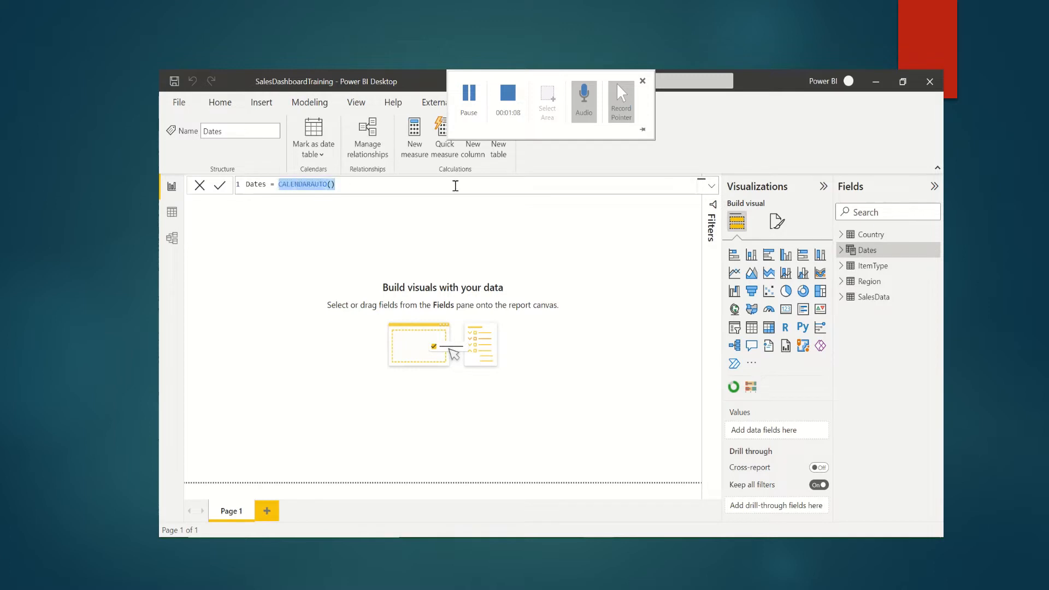
{"action": "type", "text": "Cal"}
{"action": "key", "text": "Down"}
{"action": "key", "text": "Tab"}
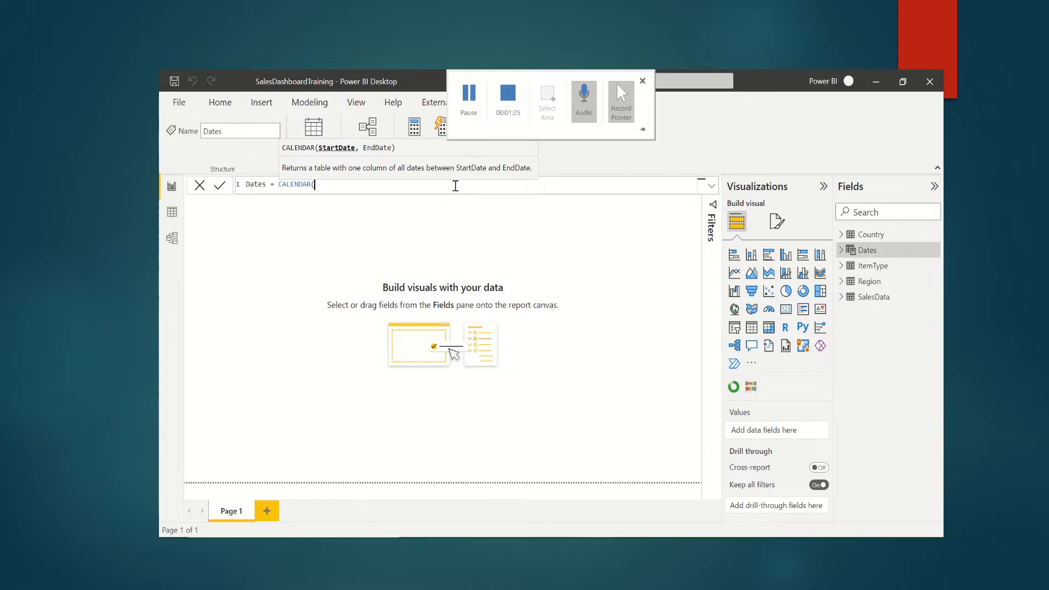
Complete the CALENDAR function with Min(SalesData[Order Date]) as start date and Max(SalesData[Order Date]) as end date
{"action": "type", "text": "Min"}
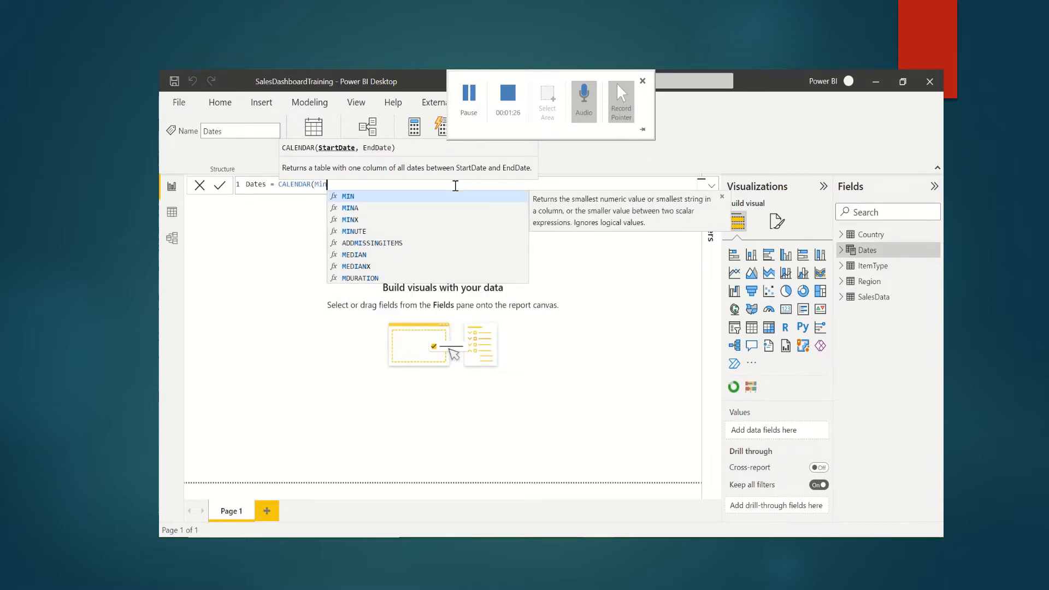
{"action": "type", "text": "("}
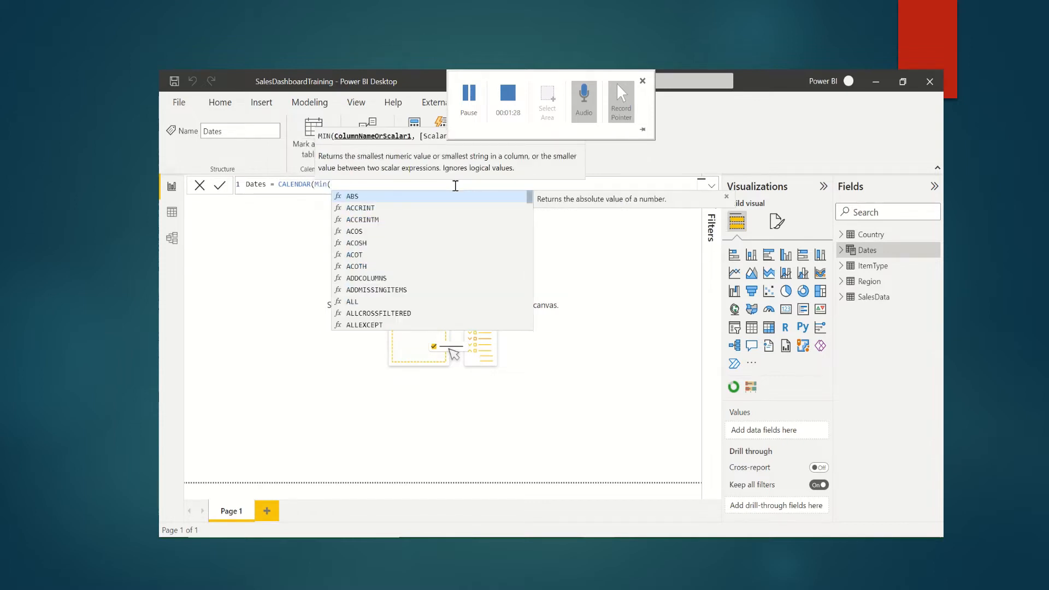
{"action": "type", "text": "order"}
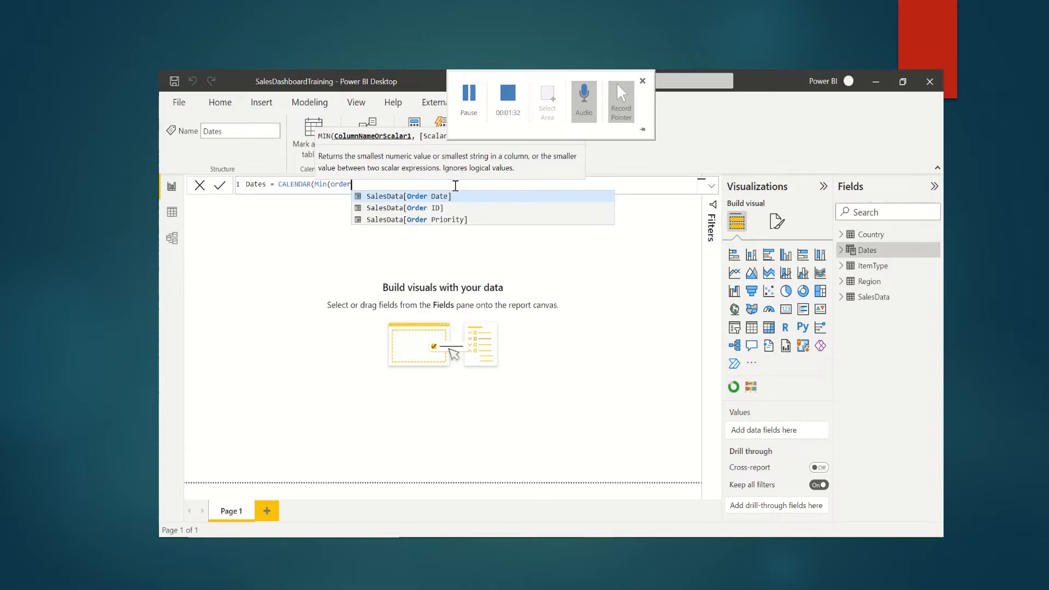
{"action": "key", "text": "Tab"}
{"action": "type", "text": ")"}
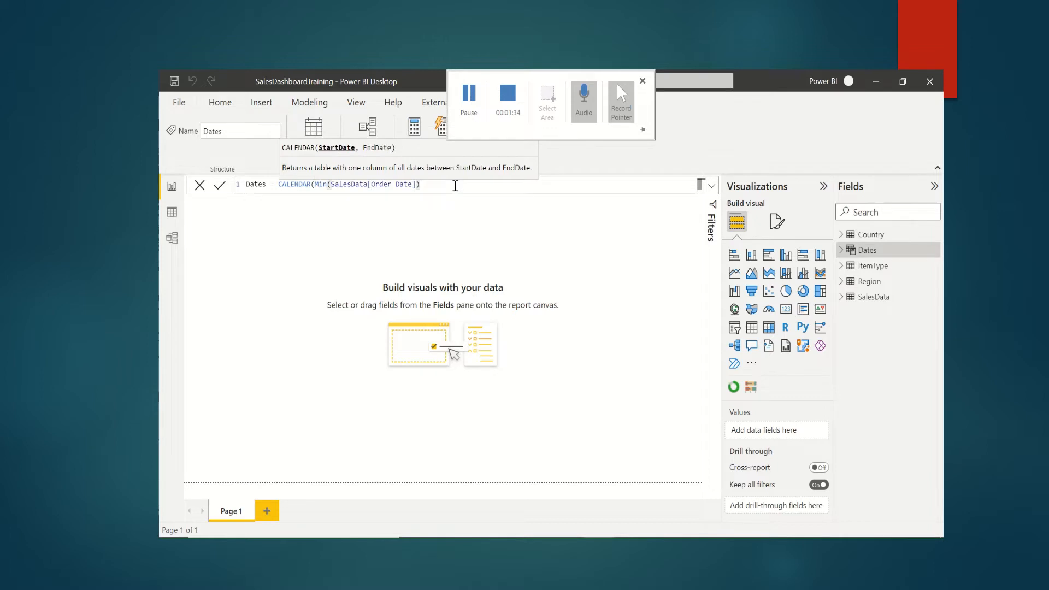
{"action": "type", "text": ", Max "}
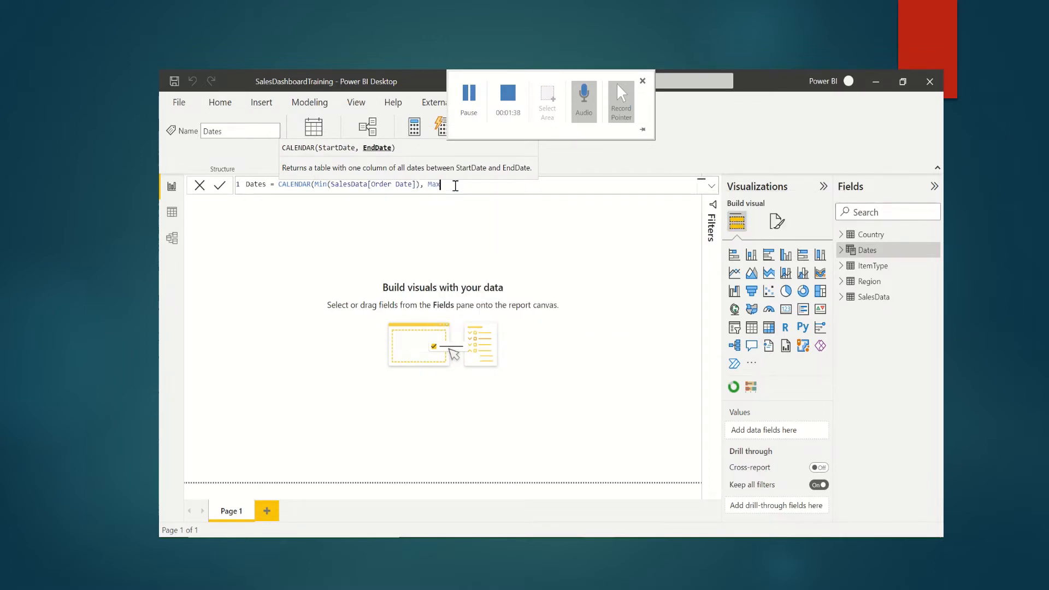
{"action": "type", "text": "( order"}
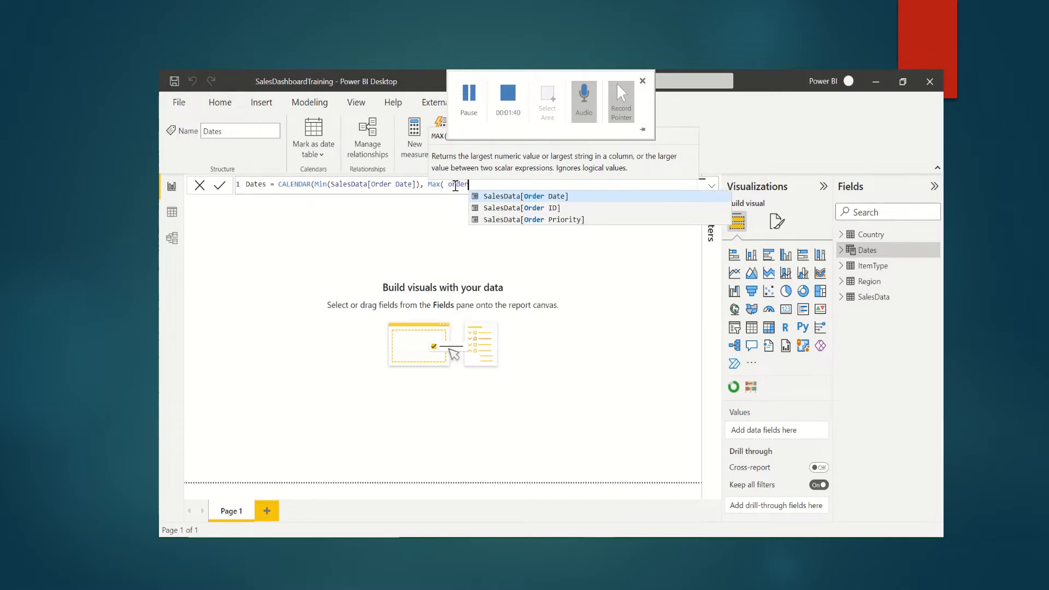
{"action": "key", "text": "Tab"}
{"action": "type", "text": "))"}
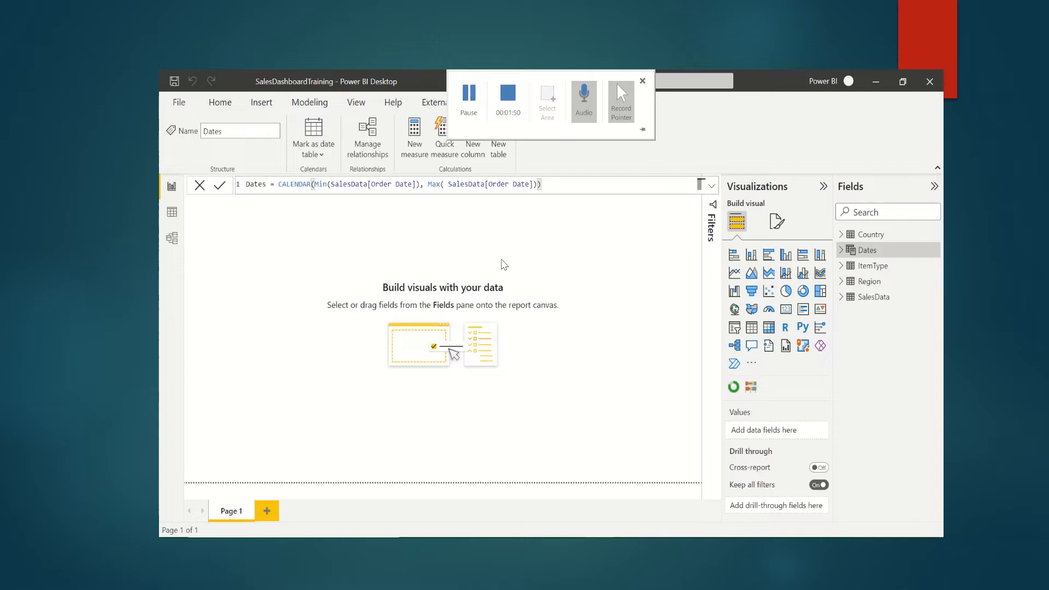
View the rebuilt Dates table's data and sort its Date column in descending order to check the last date
{"action": "left_click", "coordinate": [172, 213]}
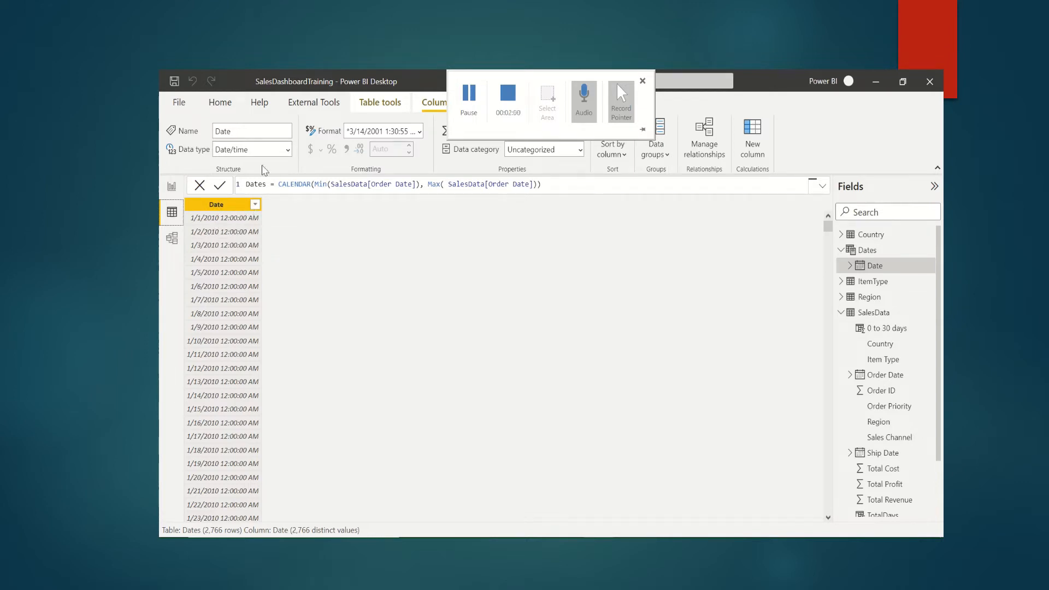
{"action": "left_click", "coordinate": [255, 204]}
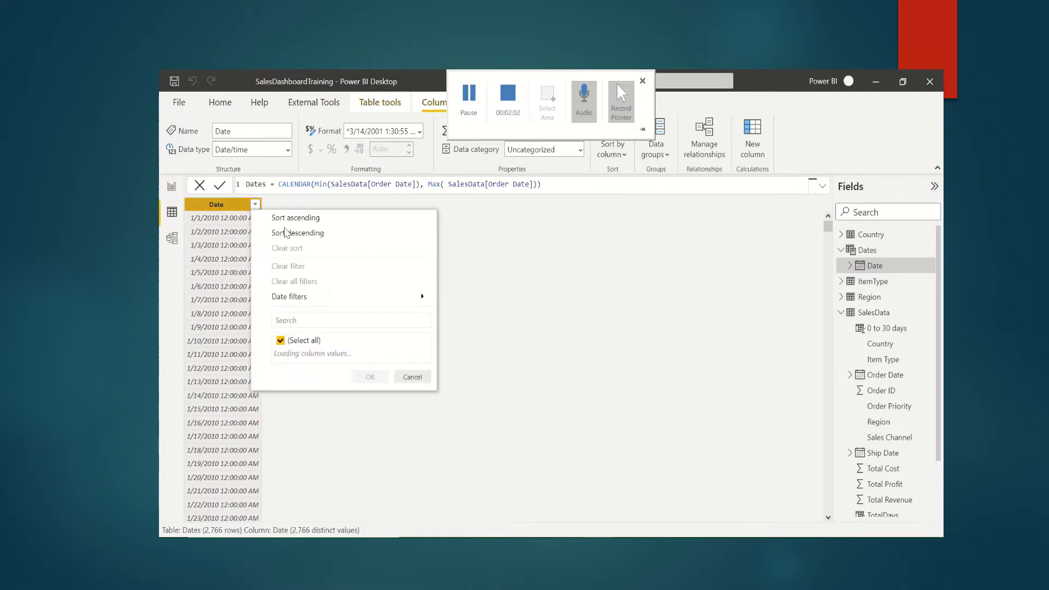
{"action": "mouse_move", "coordinate": [287, 232]}
{"action": "left_click", "coordinate": [297, 166]}
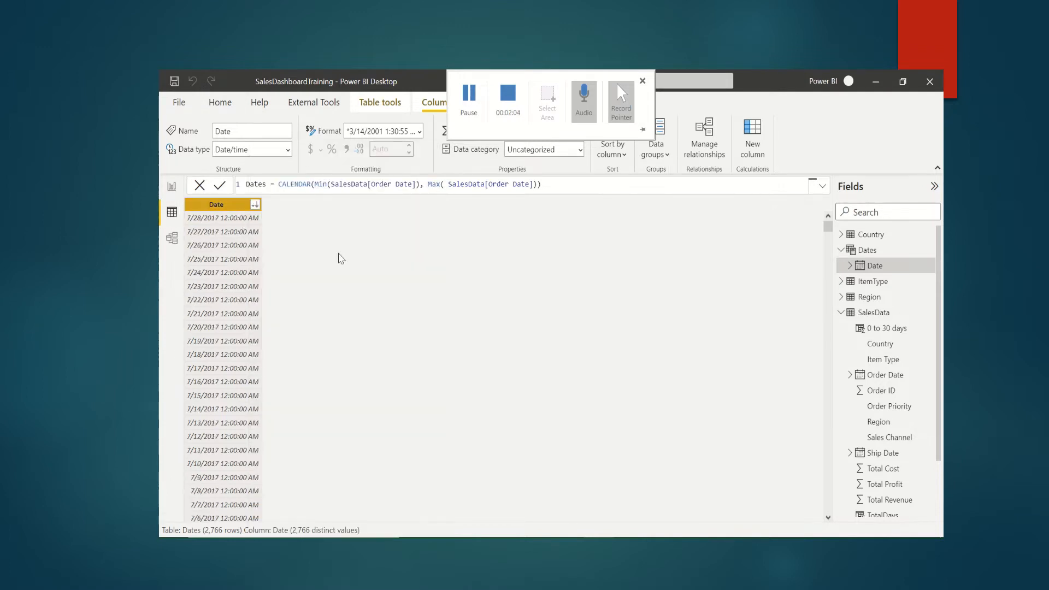
Clear the sort on the Date column and set its format to 03/14/2001 (mm/dd/yyyy)
{"action": "left_click", "coordinate": [254, 204]}
{"action": "mouse_move", "coordinate": [288, 232]}
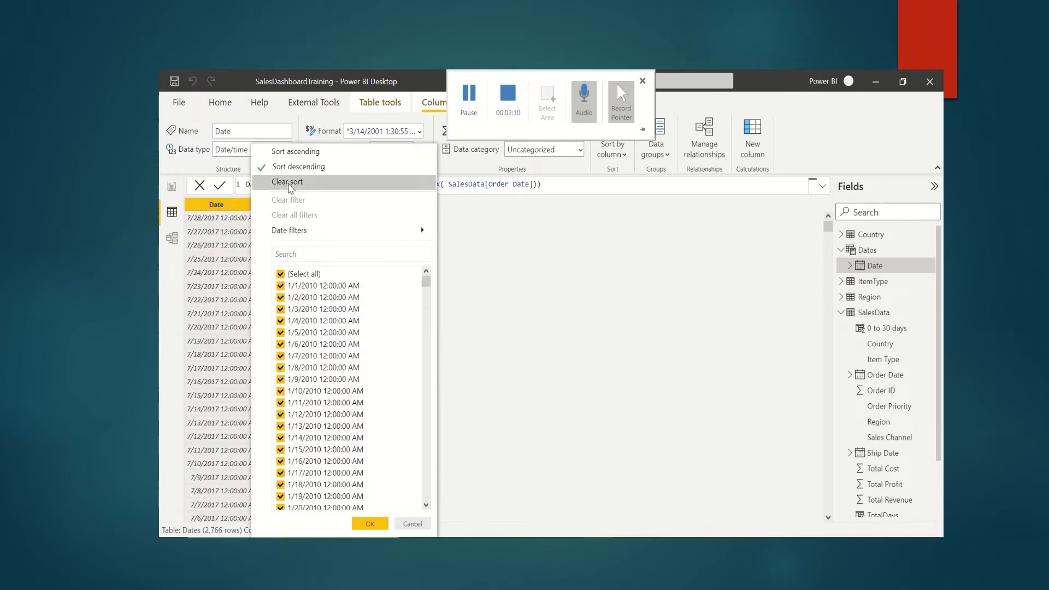
{"action": "left_click", "coordinate": [288, 182]}
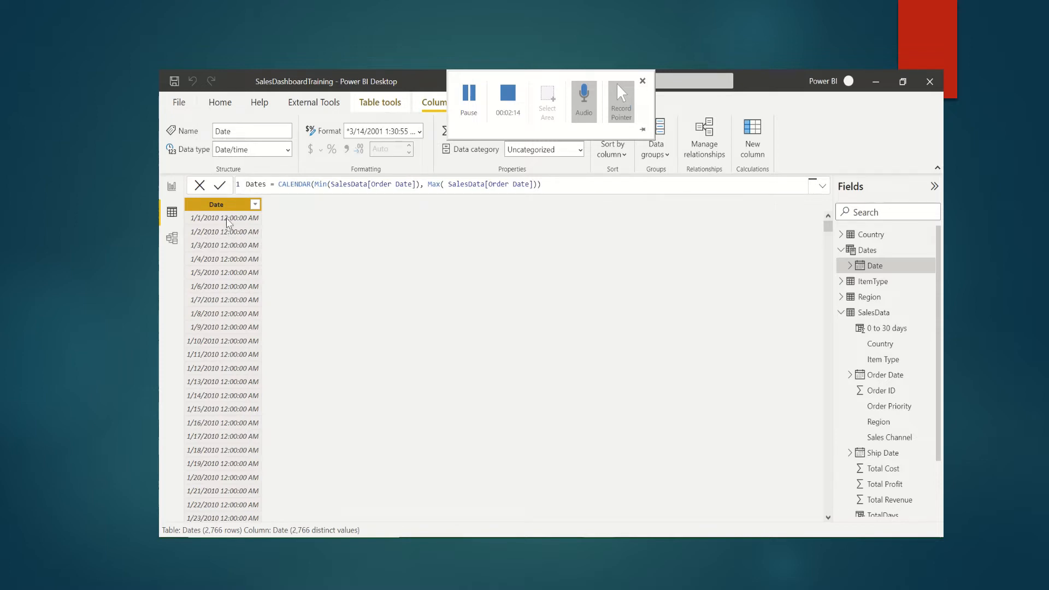
{"action": "left_click", "coordinate": [418, 132]}
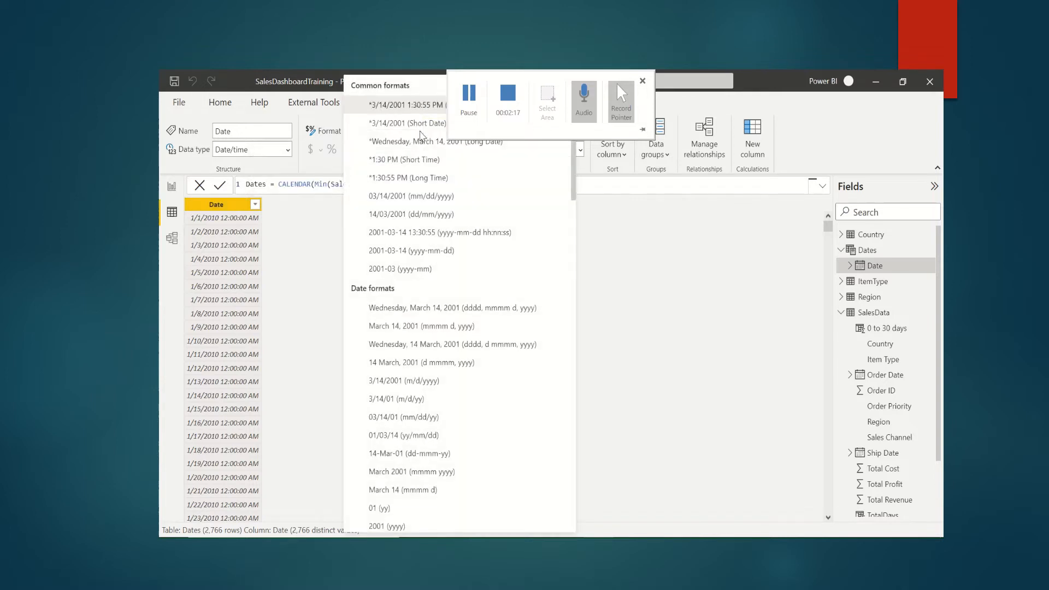
{"action": "left_click", "coordinate": [443, 203]}
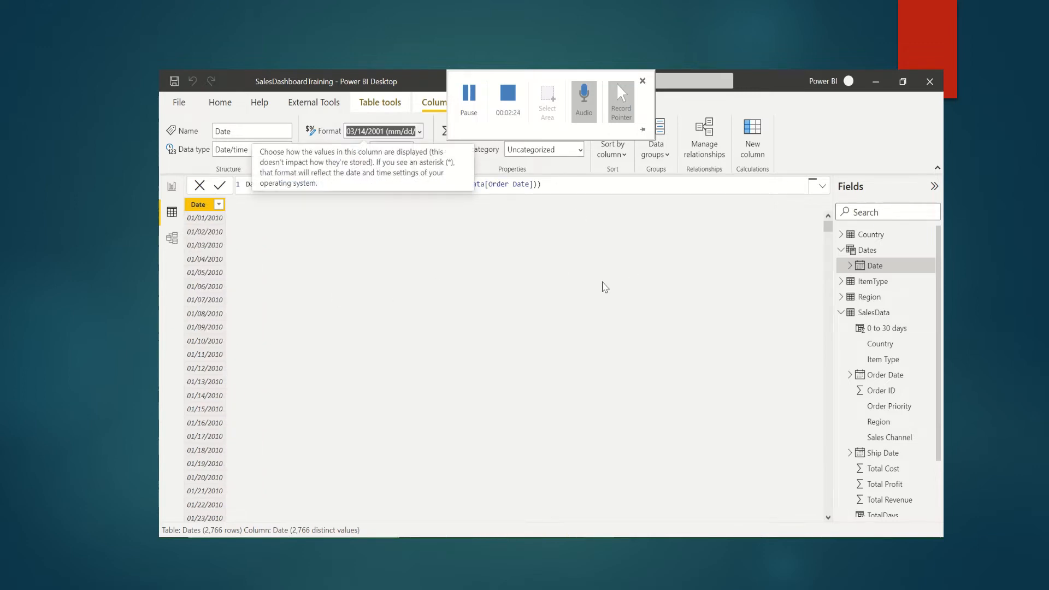
Add a calculated column to the Dates table with the formula Monthno = Month('Dates'[Date])
{"action": "left_click", "coordinate": [757, 158]}
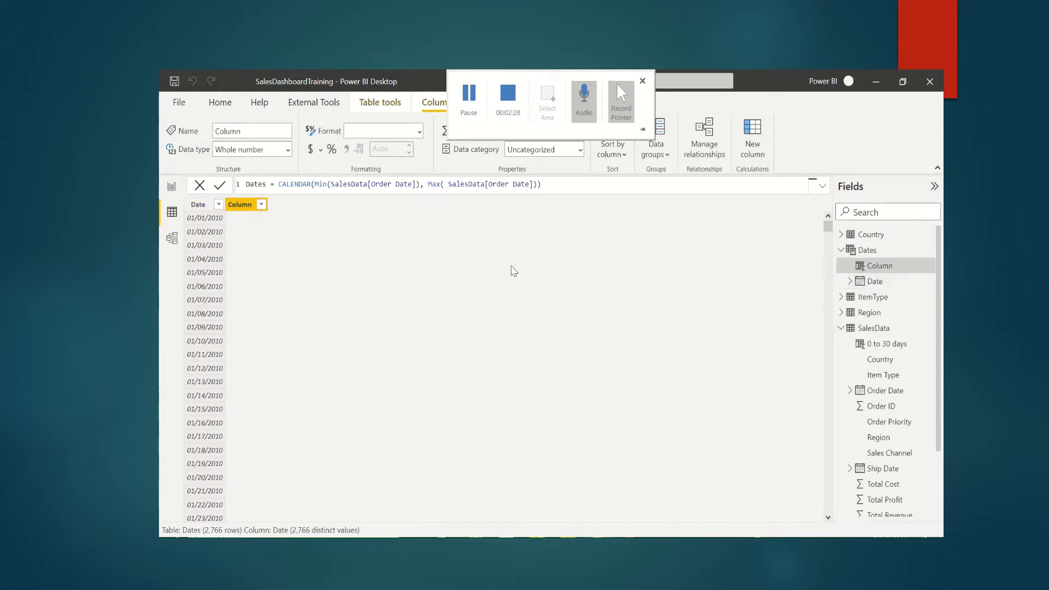
{"action": "type", "text": "Mon"}
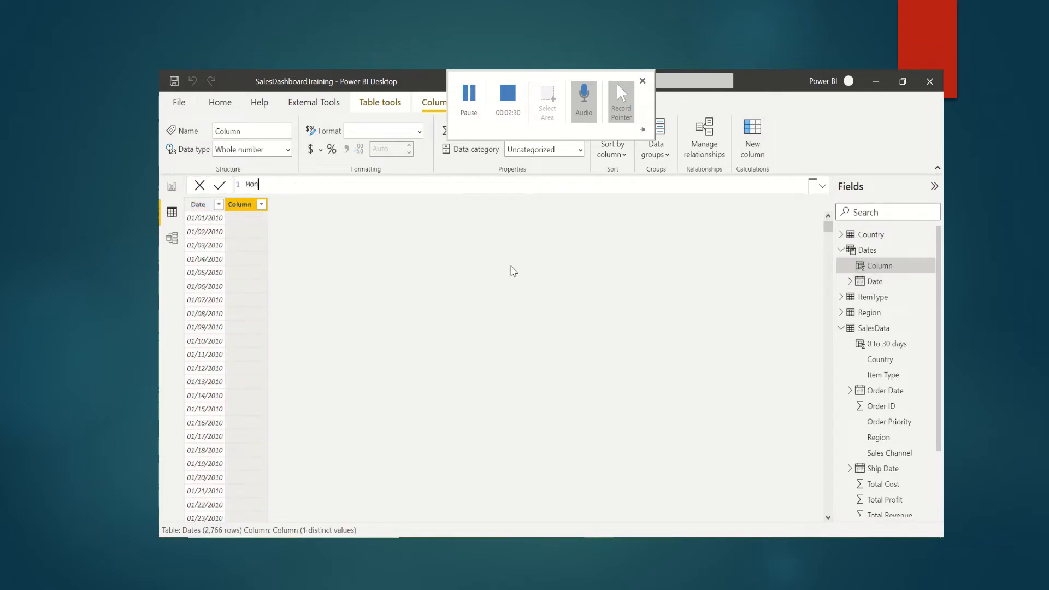
{"action": "type", "text": "thno = "}
{"action": "type", "text": "Month"}
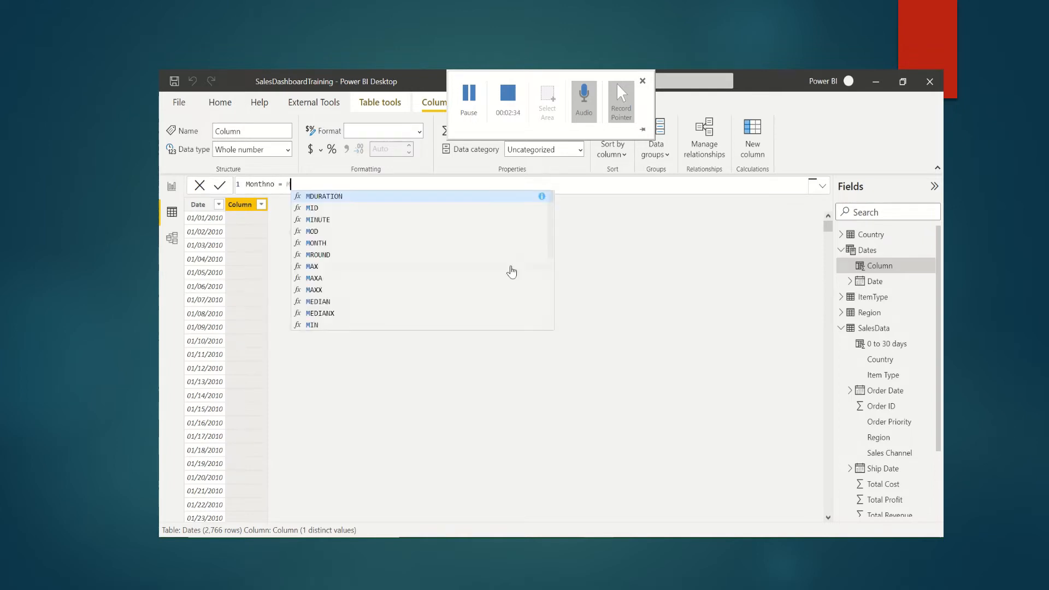
{"action": "type", "text": "("}
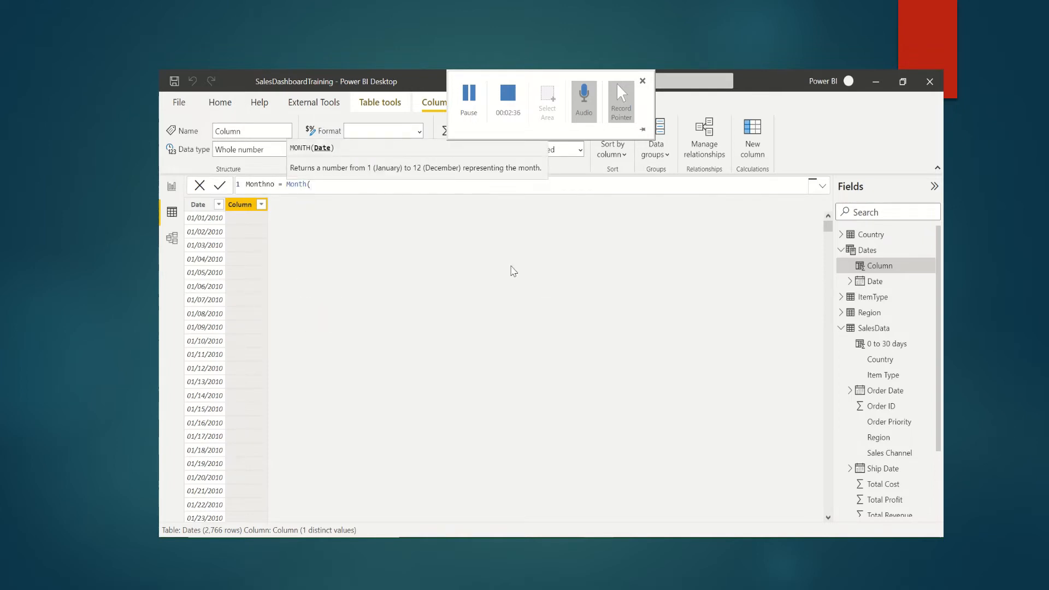
{"action": "type", "text": "'Da"}
{"action": "key", "text": "Down"}
{"action": "key", "text": "Tab"}
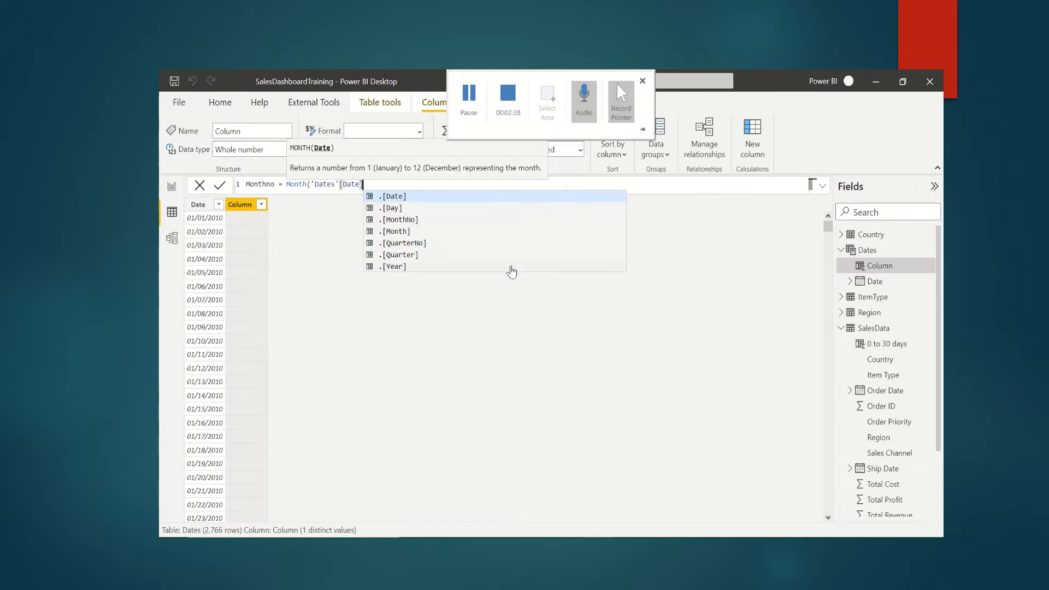
{"action": "type", "text": ")"}
{"action": "key", "text": "Escape"}
{"action": "key", "text": "Return"}
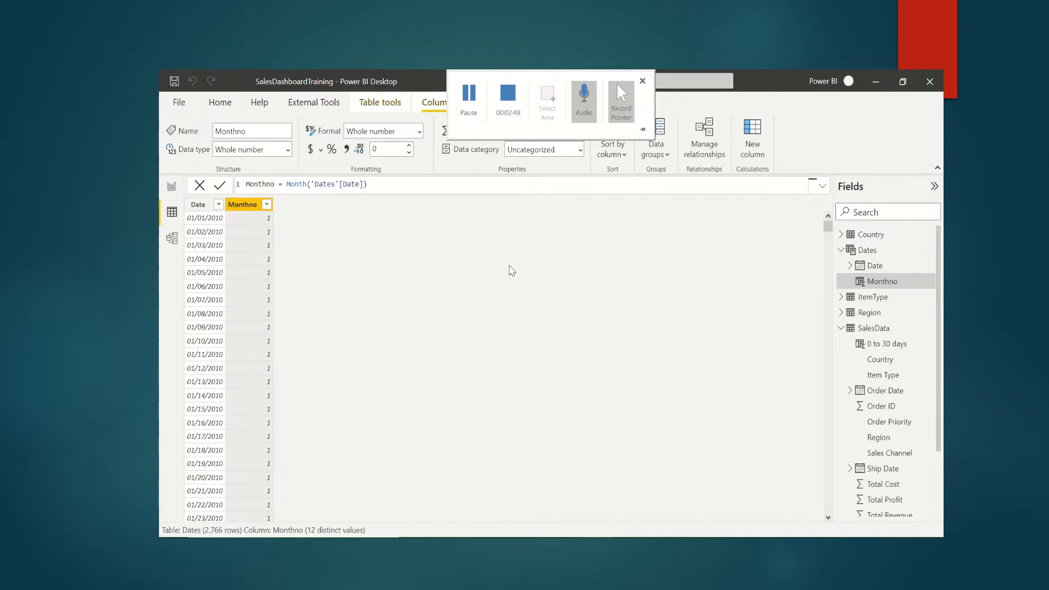
Move the Dates table closer to SalesData in the model diagram and relate its Date column to SalesData's Order Date
{"action": "left_click", "coordinate": [172, 239]}
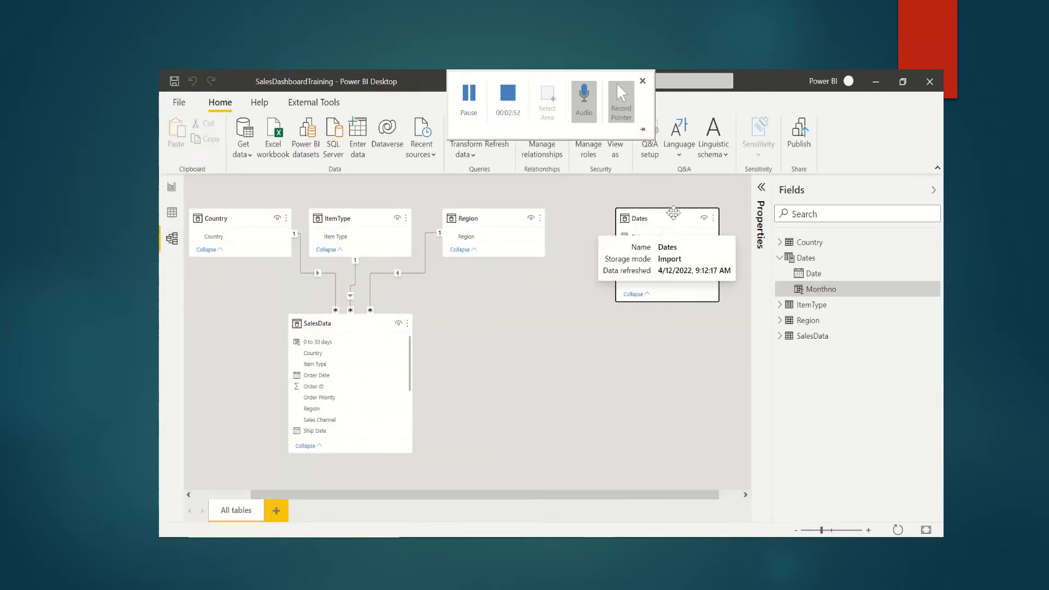
{"action": "left_click_drag", "start_coordinate": [675, 210], "coordinate": [644, 289]}
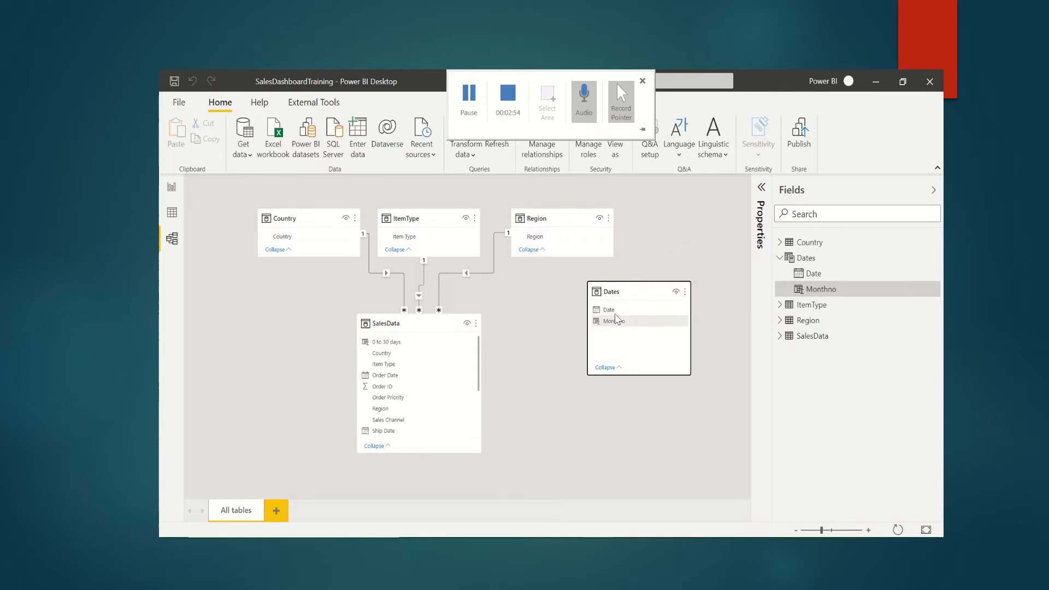
{"action": "left_click", "coordinate": [612, 312]}
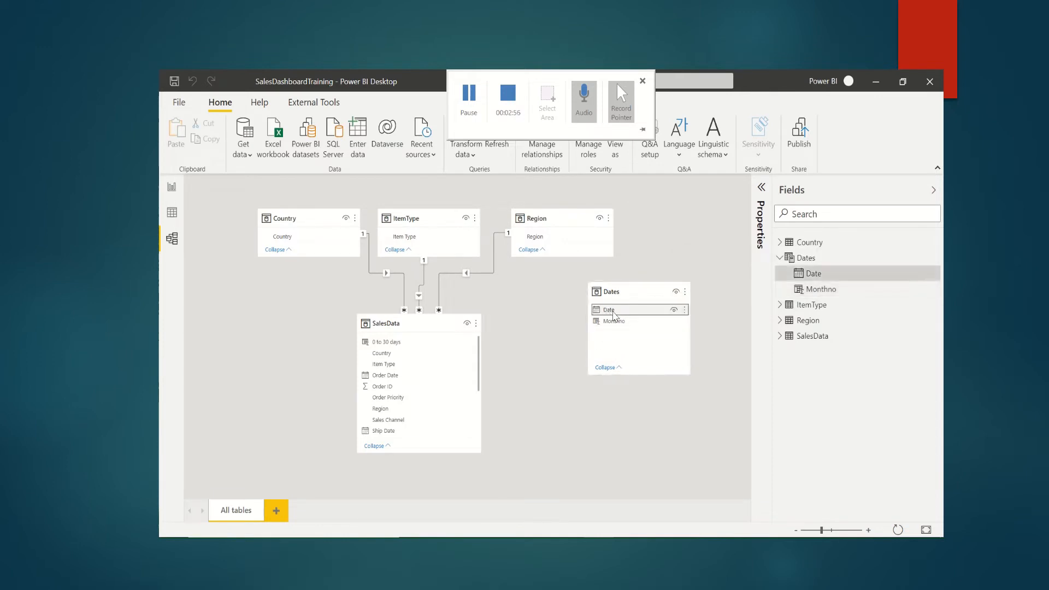
{"action": "left_click_drag", "start_coordinate": [613, 315], "coordinate": [445, 381]}
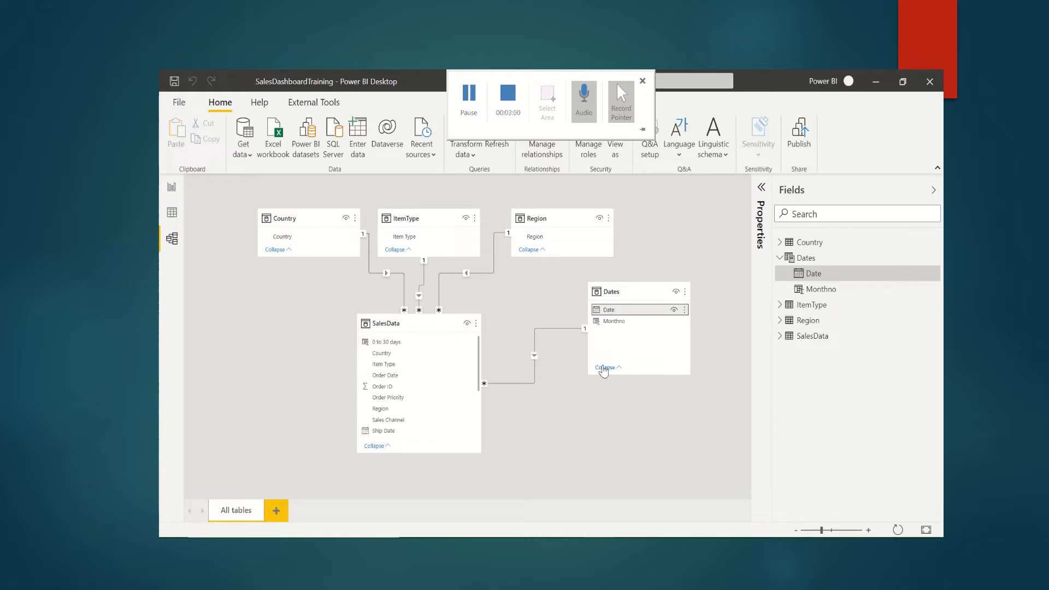
Rearrange the model diagram so the Dates table sits beside Region and SalesData sits lower beneath the lookup tables
{"action": "left_click_drag", "start_coordinate": [634, 292], "coordinate": [675, 208]}
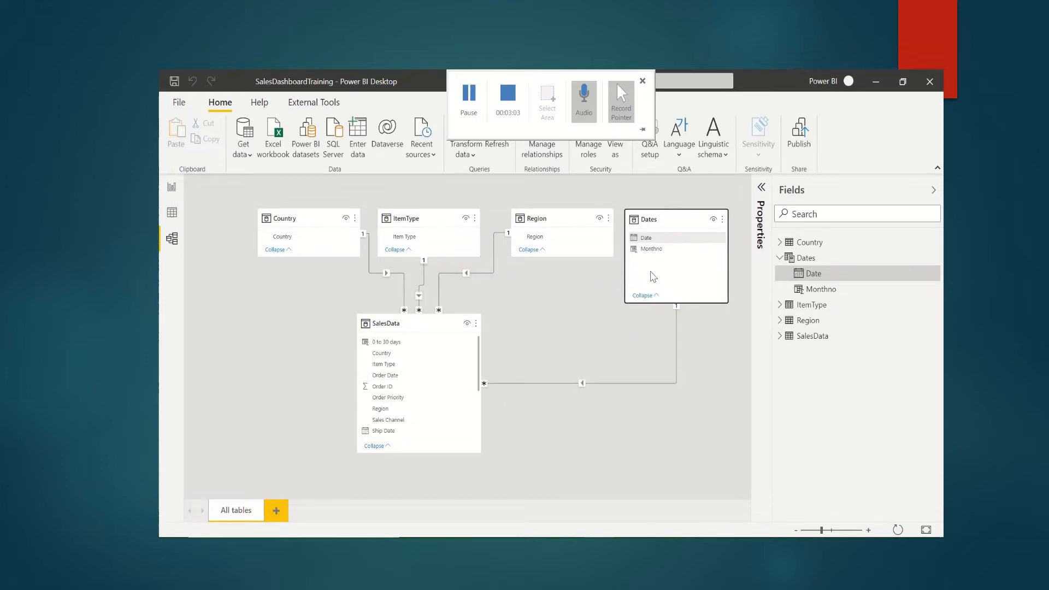
{"action": "left_click_drag", "start_coordinate": [410, 324], "coordinate": [433, 394]}
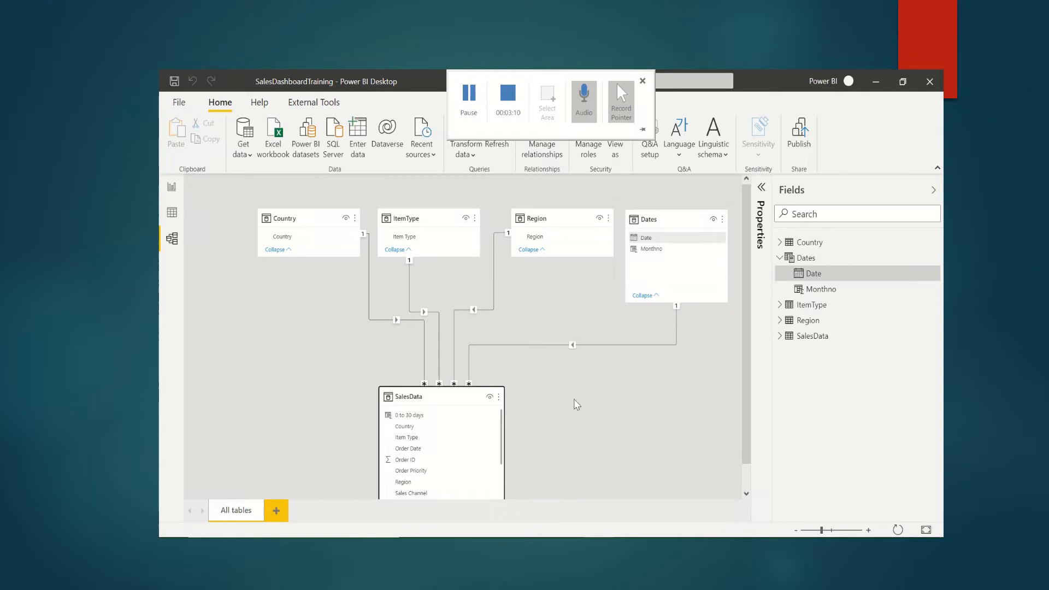
Add a calculated column to the Dates table with the formula Month = Format('Dates'[Date],"MMMM")
{"action": "left_click", "coordinate": [172, 186]}
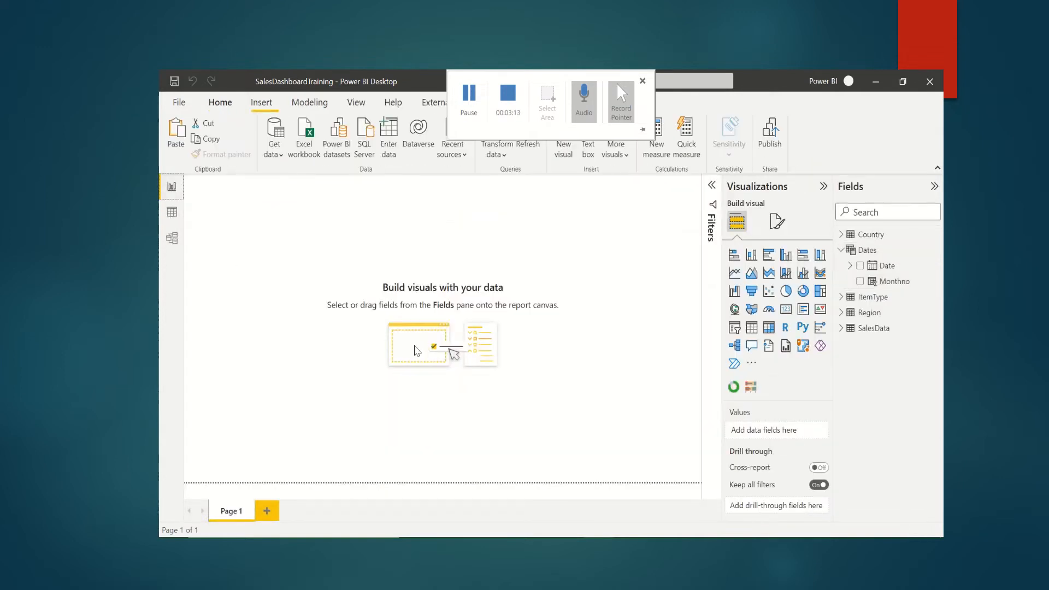
{"action": "left_click", "coordinate": [869, 250]}
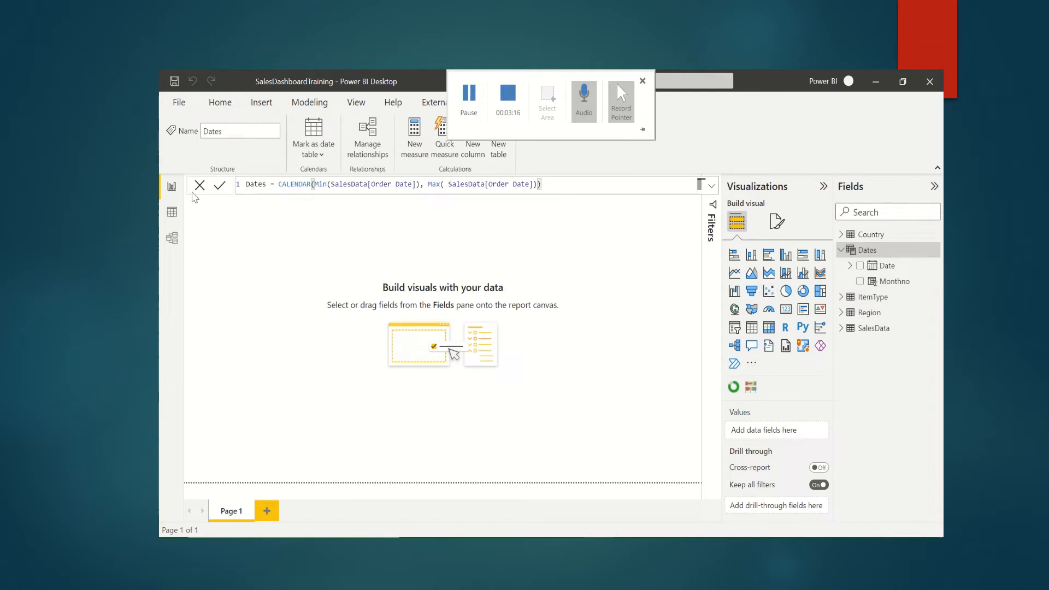
{"action": "left_click", "coordinate": [173, 213]}
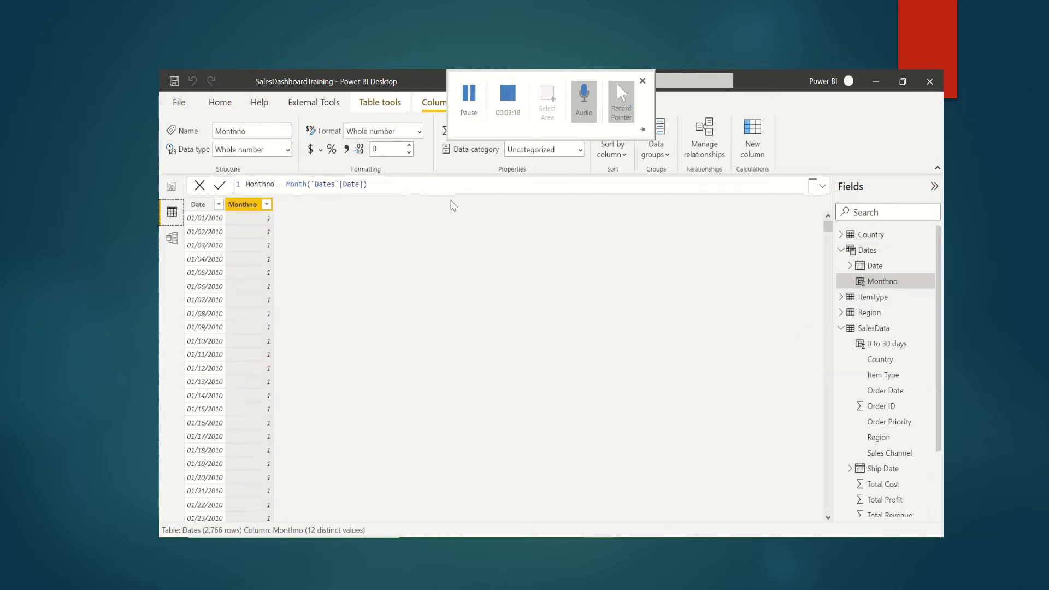
{"action": "left_click", "coordinate": [758, 136]}
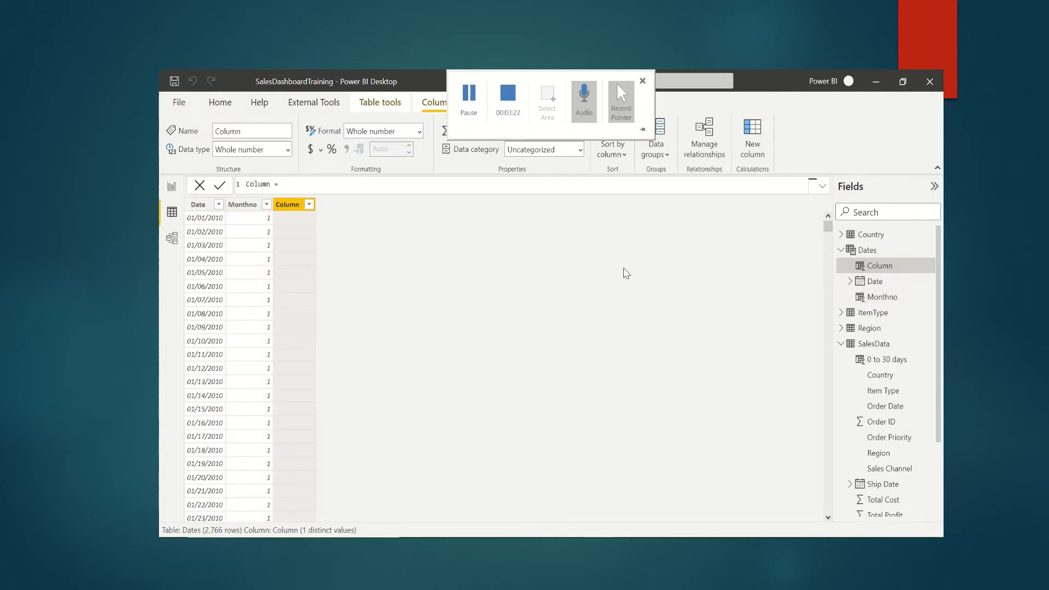
{"action": "type", "text": "Month = Format("}
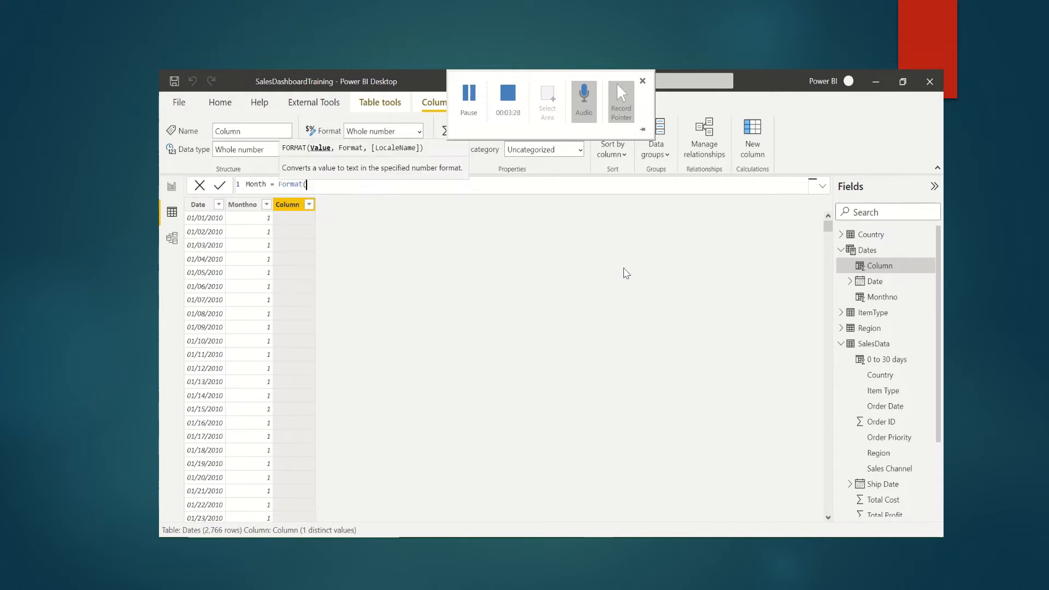
{"action": "type", "text": "'d"}
{"action": "key", "text": "Down"}
{"action": "key", "text": "Tab"}
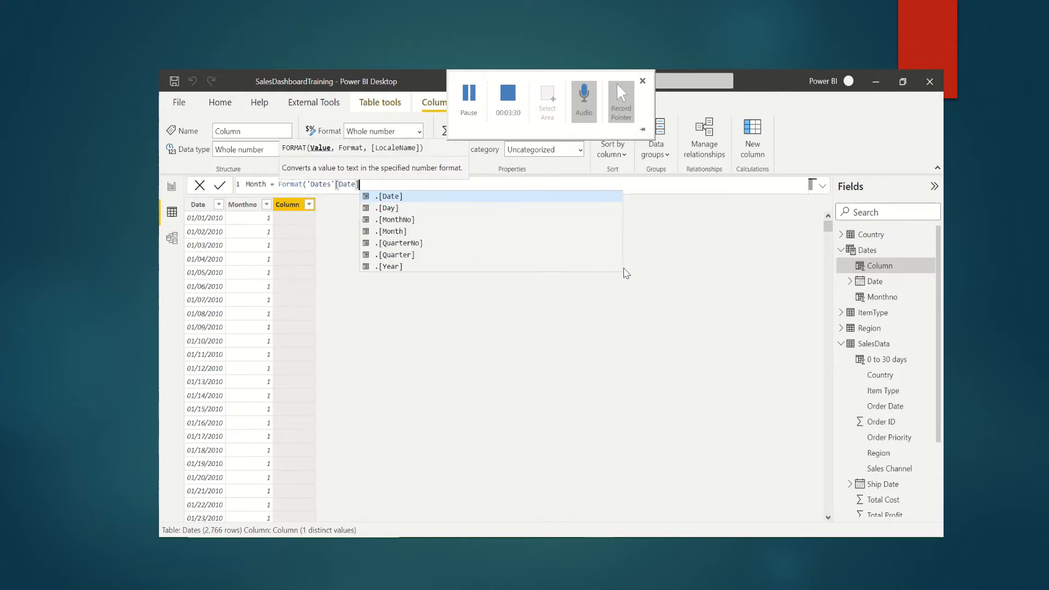
{"action": "type", "text": ","}
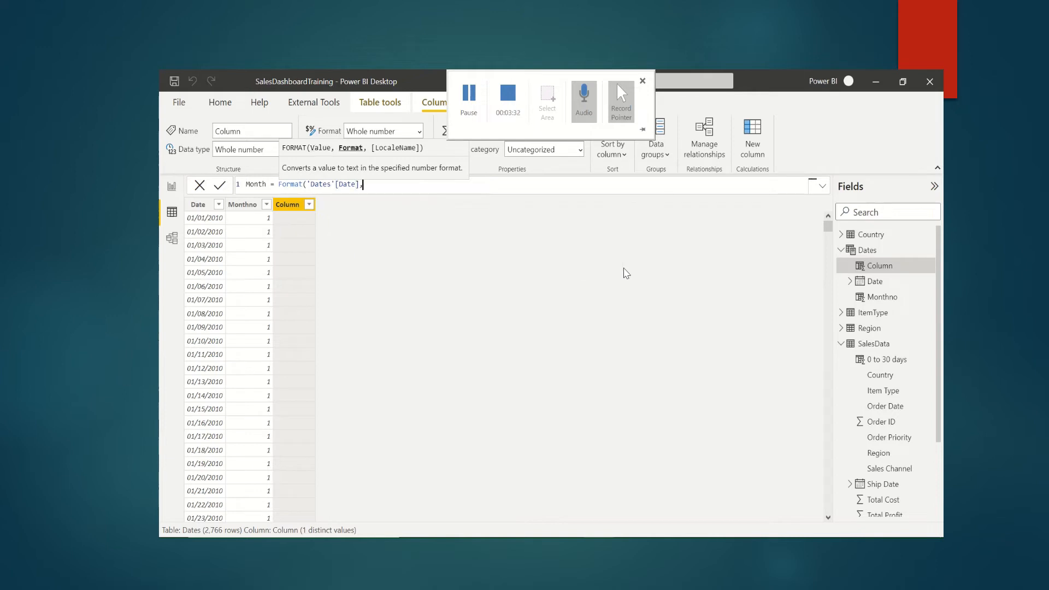
{"action": "type", "text": "\"\""}
{"action": "type", "text": "MMM"}
{"action": "type", "text": ")"}
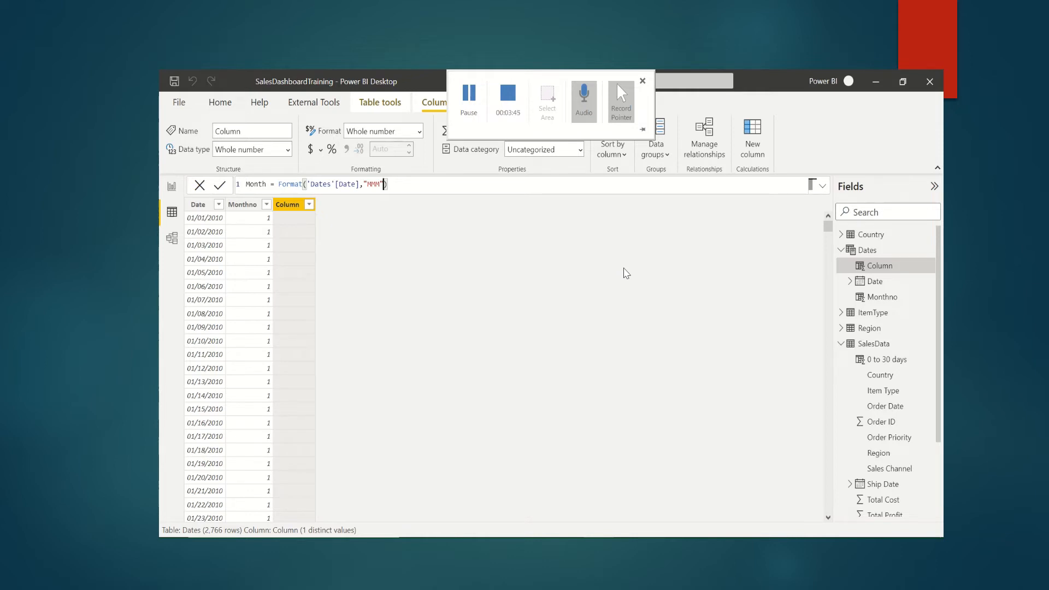
{"action": "key", "text": "Left"}
{"action": "key", "text": "Left"}
{"action": "type", "text": "M"}
{"action": "key", "text": "Right"}
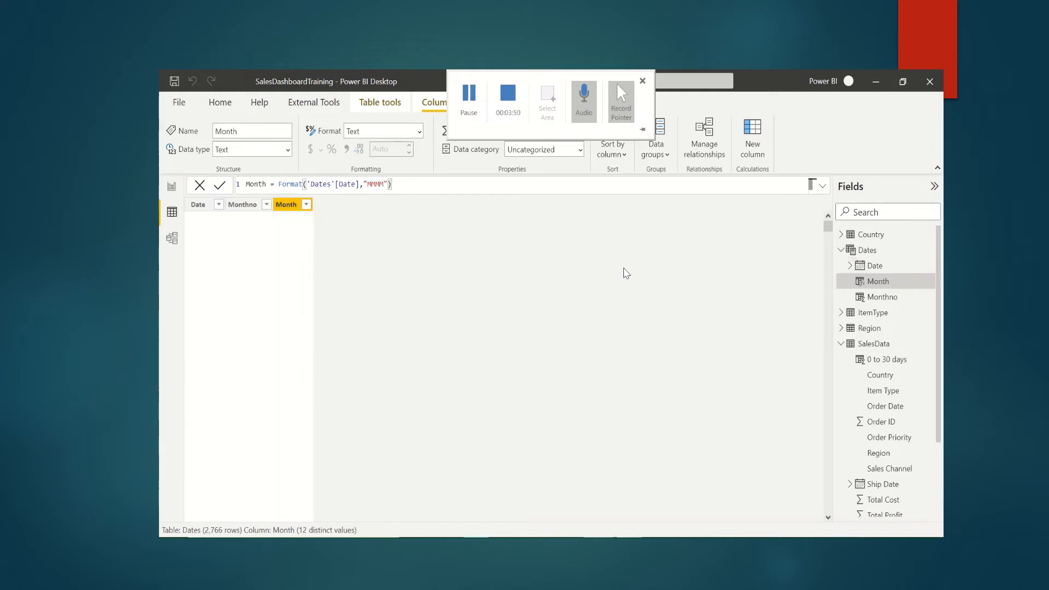
Add a calculated column to the Dates table with the formula Year = Year('Dates'[Date])
{"action": "left_click", "coordinate": [752, 139]}
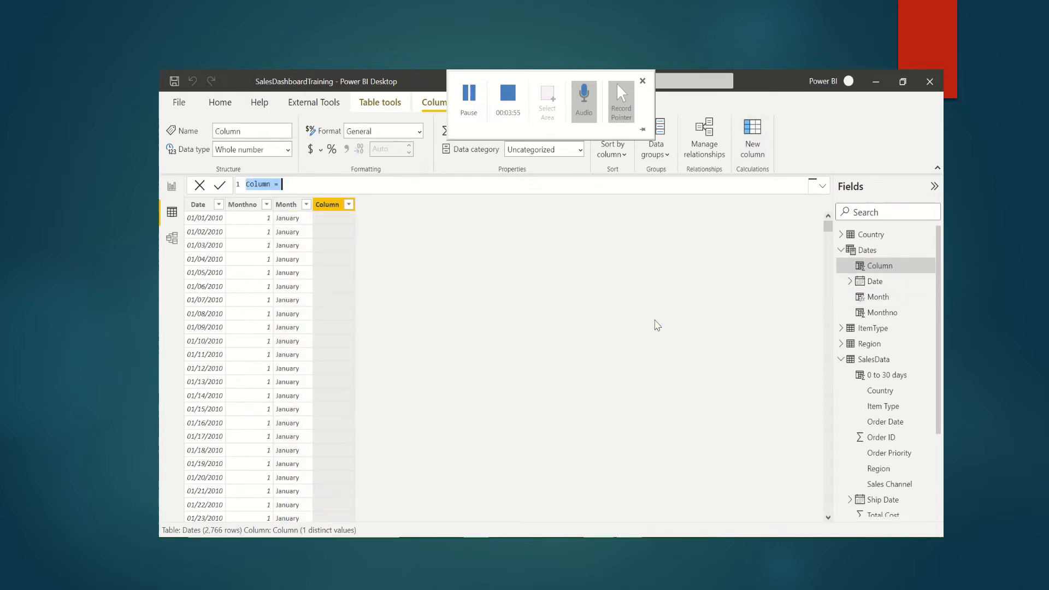
{"action": "key", "text": "ctrl+a"}
{"action": "type", "text": "Year ="}
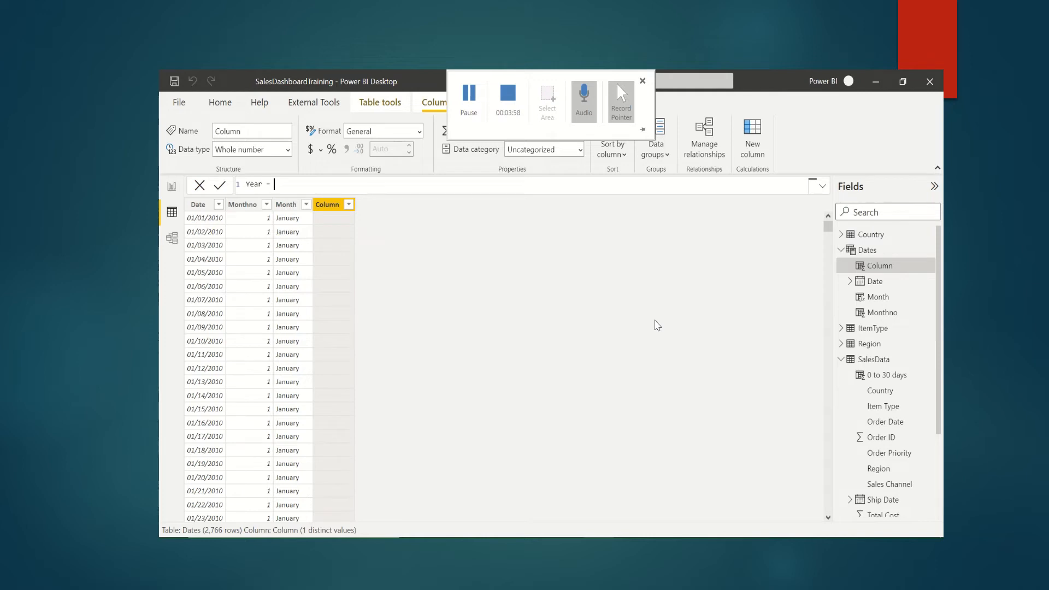
{"action": "type", "text": " Year("}
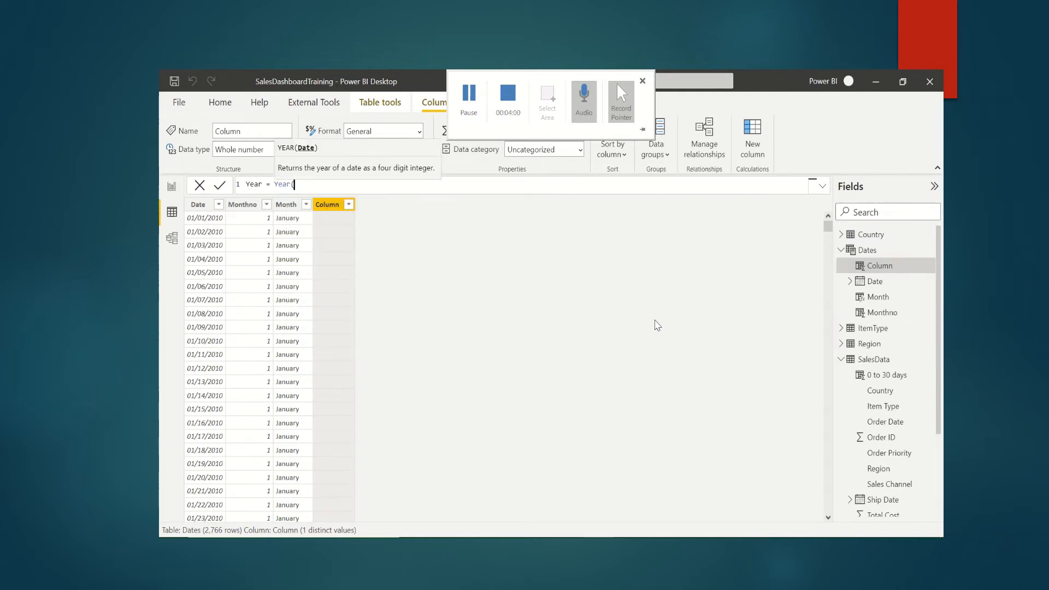
{"action": "type", "text": "'d"}
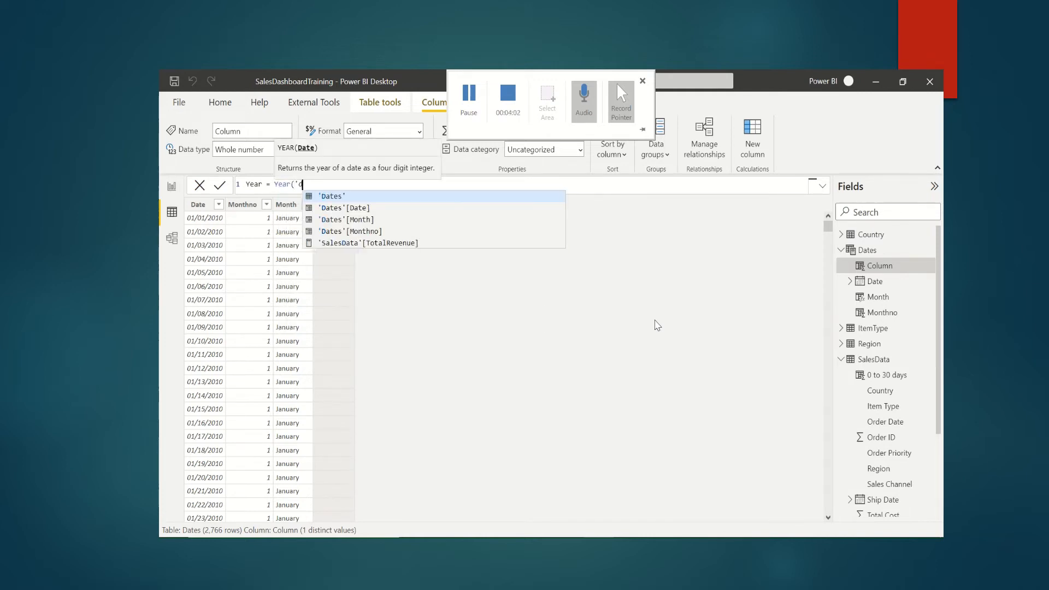
{"action": "key", "text": "Tab"}
{"action": "type", "text": ")"}
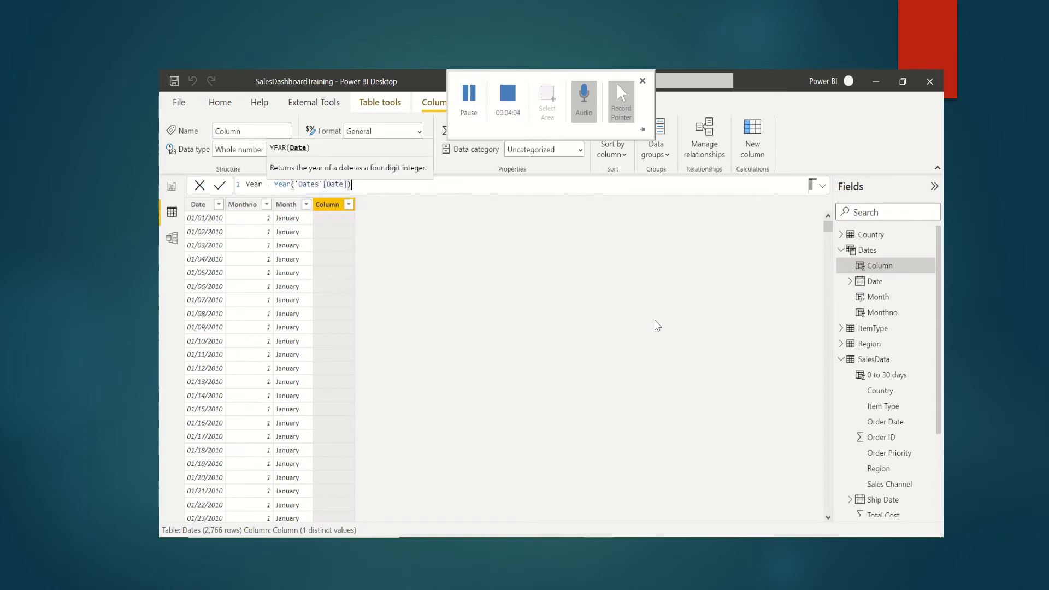
{"action": "key", "text": "Return"}
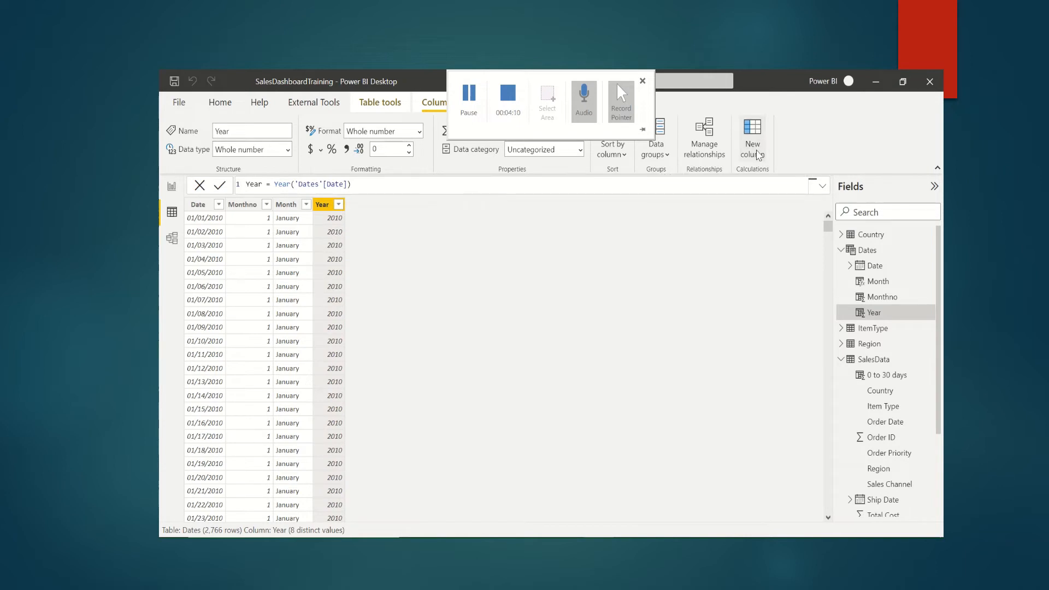
Add a calculated column to the Dates table with the formula QTRNO = format('Dates'[Date],"Q")
{"action": "left_click", "coordinate": [758, 155]}
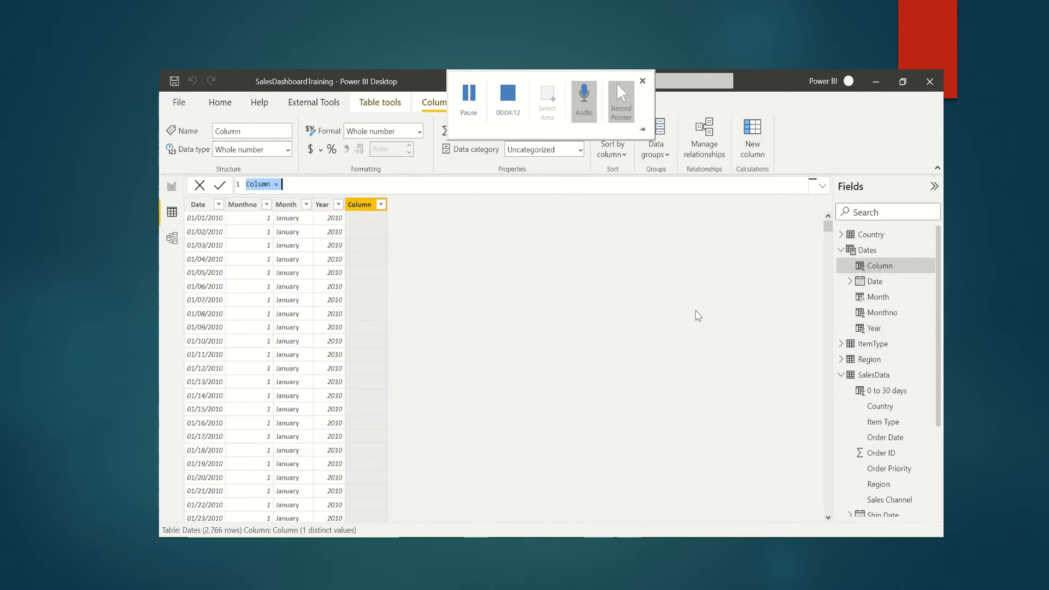
{"action": "type", "text": "QTRNO = format("}
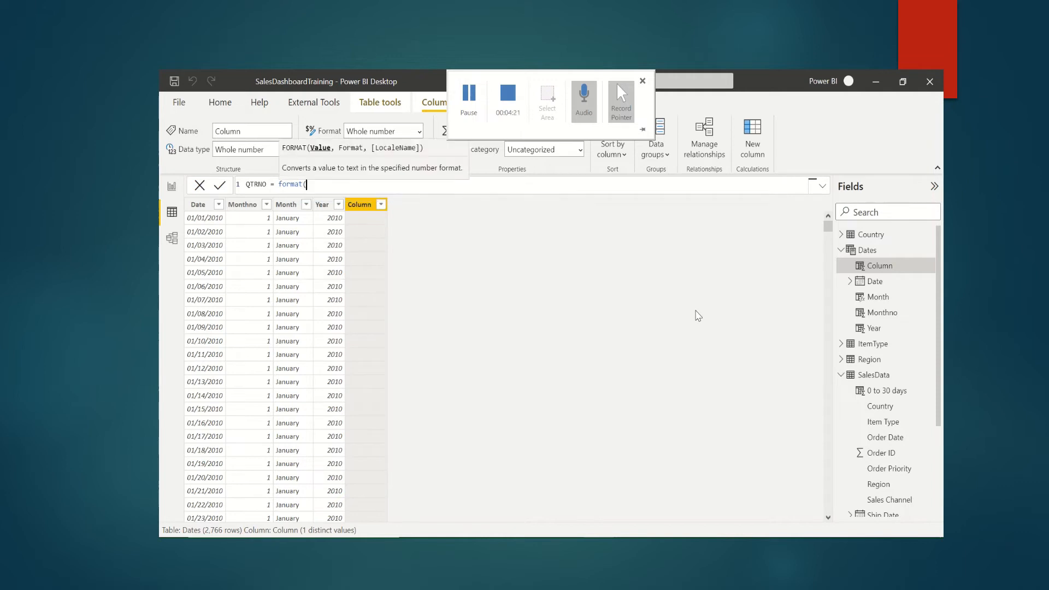
{"action": "type", "text": "'d"}
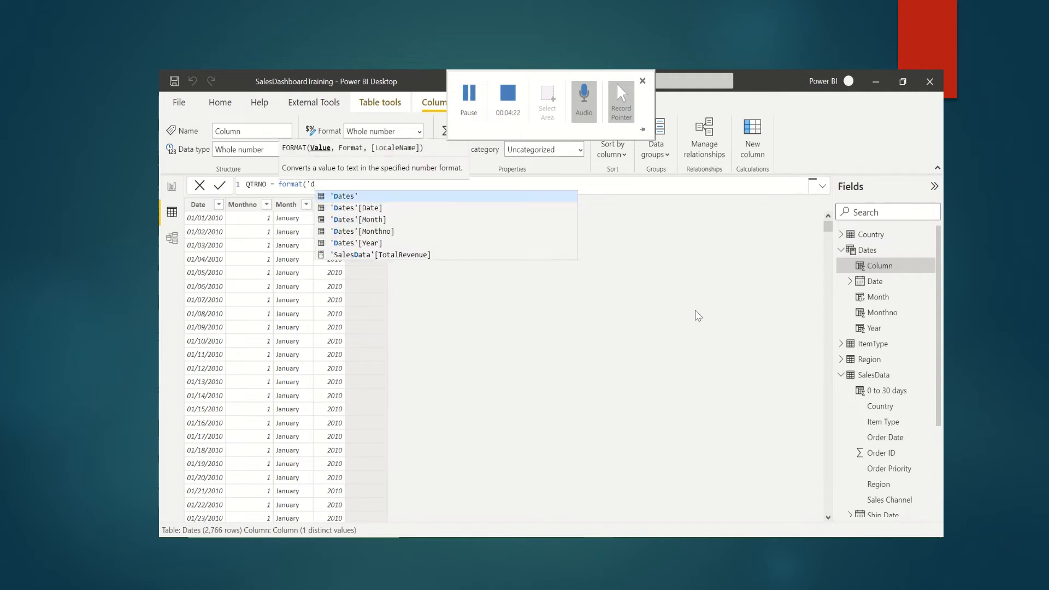
{"action": "type", "text": "ates'[Date],"}
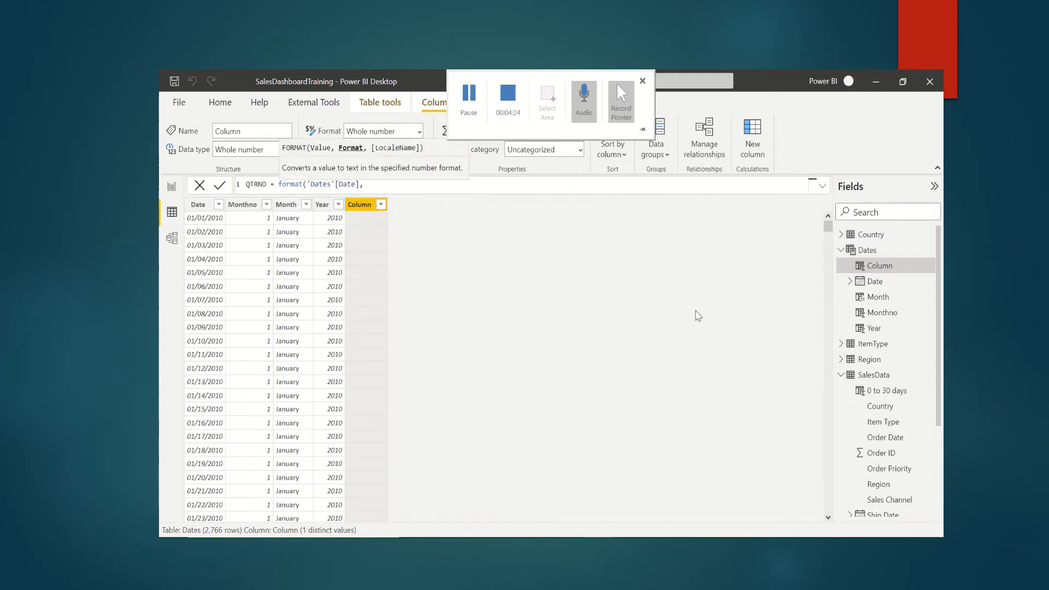
{"action": "type", "text": "\"Q\")"}
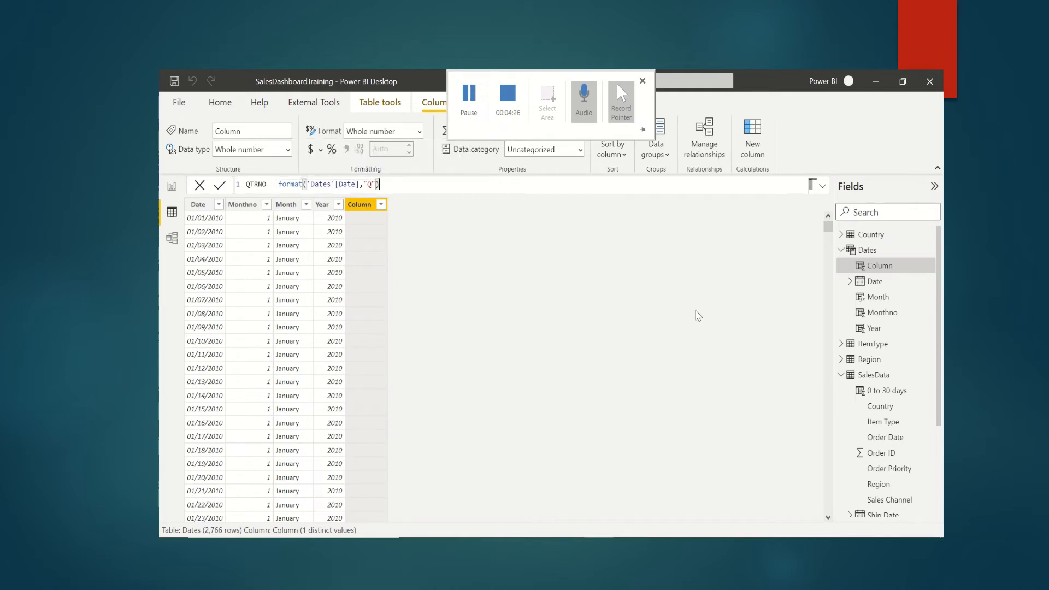
{"action": "key", "text": "Return"}
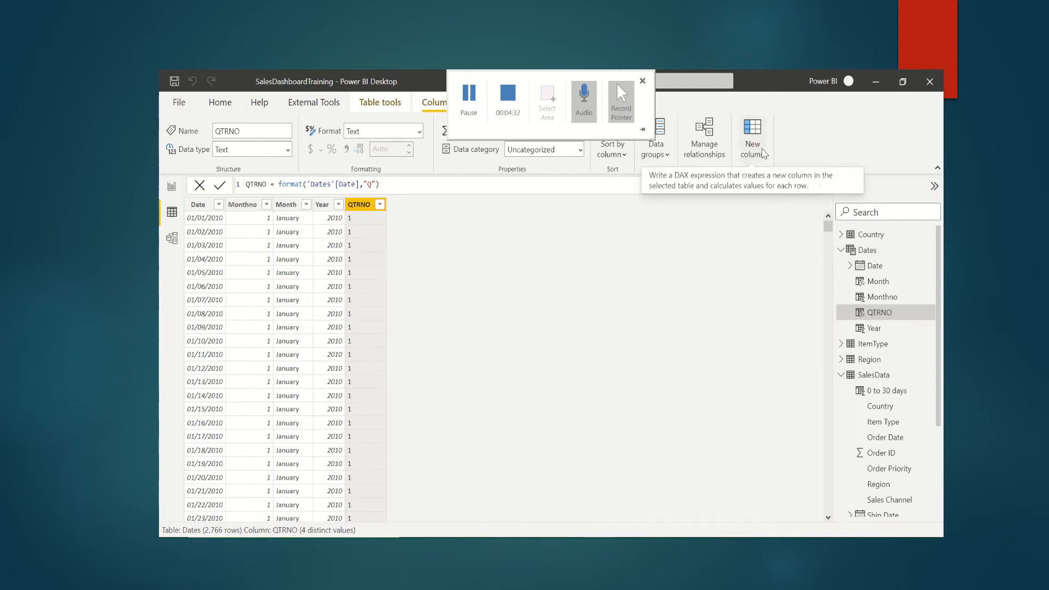
Add a calculated column to the Dates table with the formula Quarter = "Quarter"&Dates[QTRNO]
{"action": "left_click", "coordinate": [752, 145]}
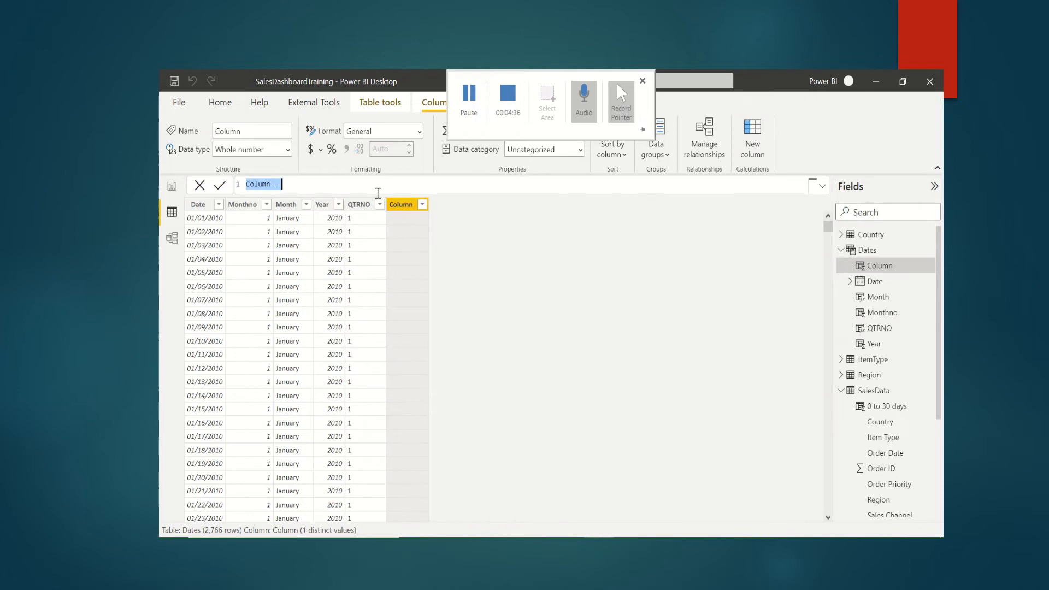
{"action": "type", "text": "Quarter = \"Quarter\"&"}
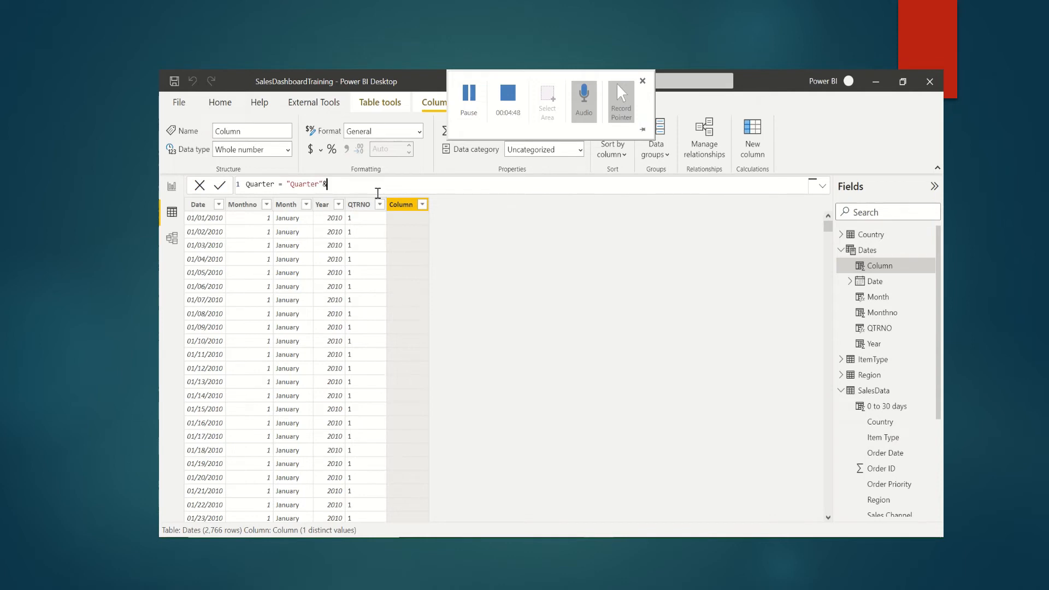
{"action": "type", "text": "qtrno"}
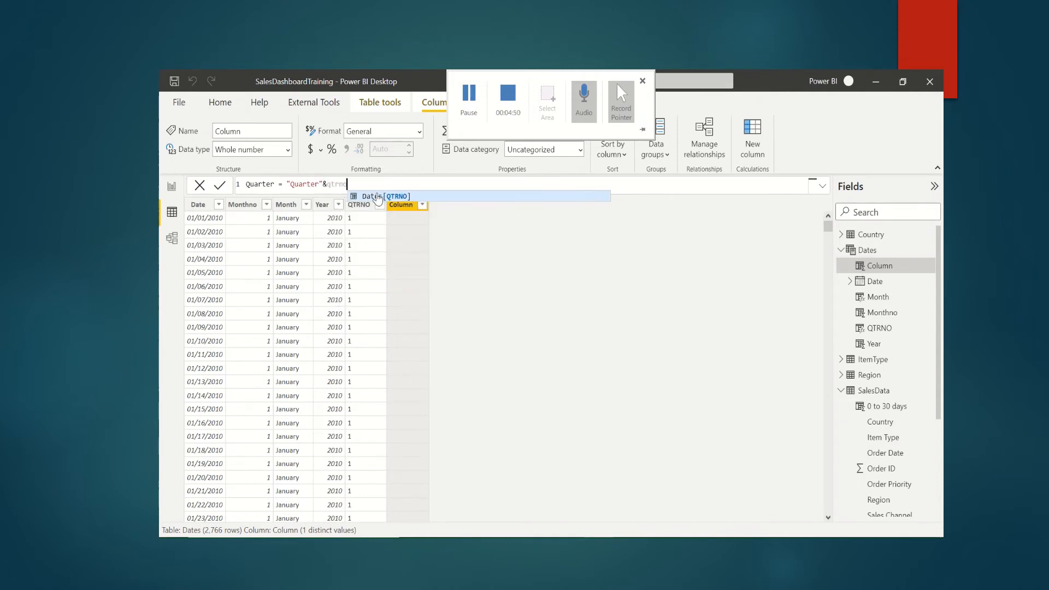
{"action": "left_click", "coordinate": [377, 197]}
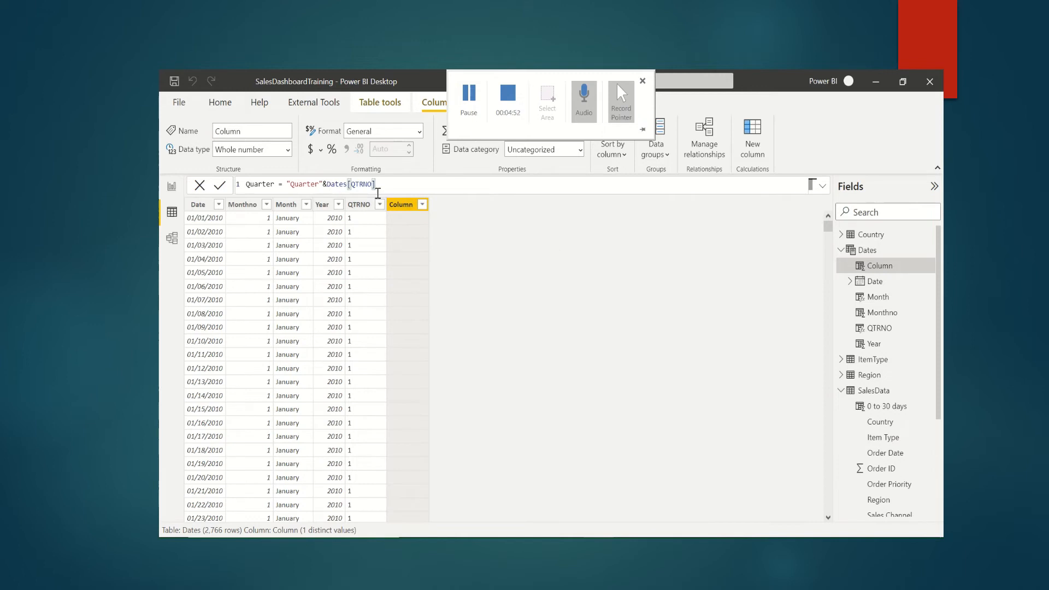
{"action": "key", "text": "Return"}
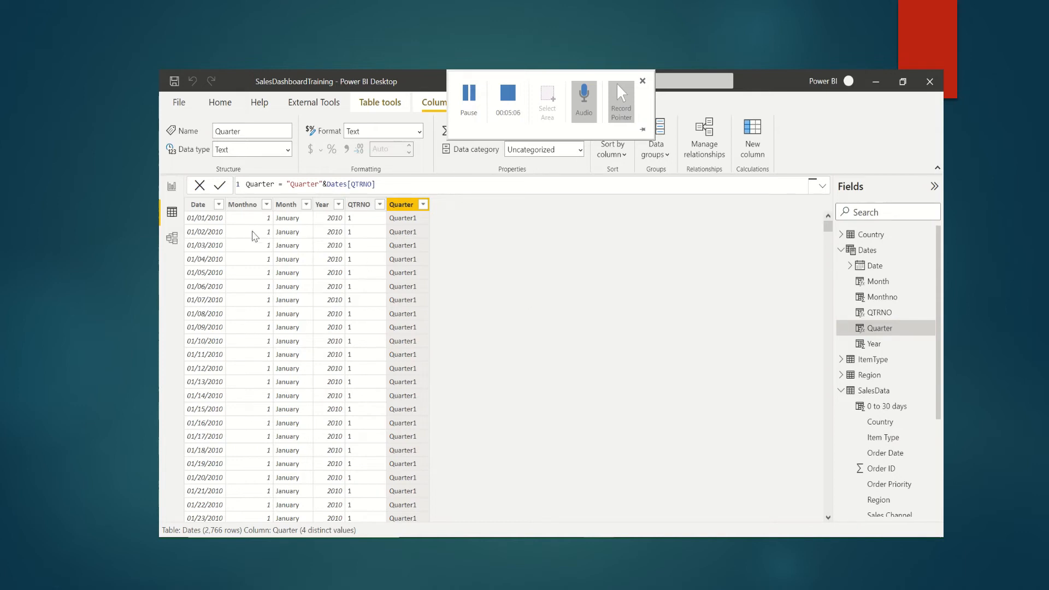
Mark Dates as a date table using its Date column, and return to the report page
{"action": "left_click", "coordinate": [877, 252]}
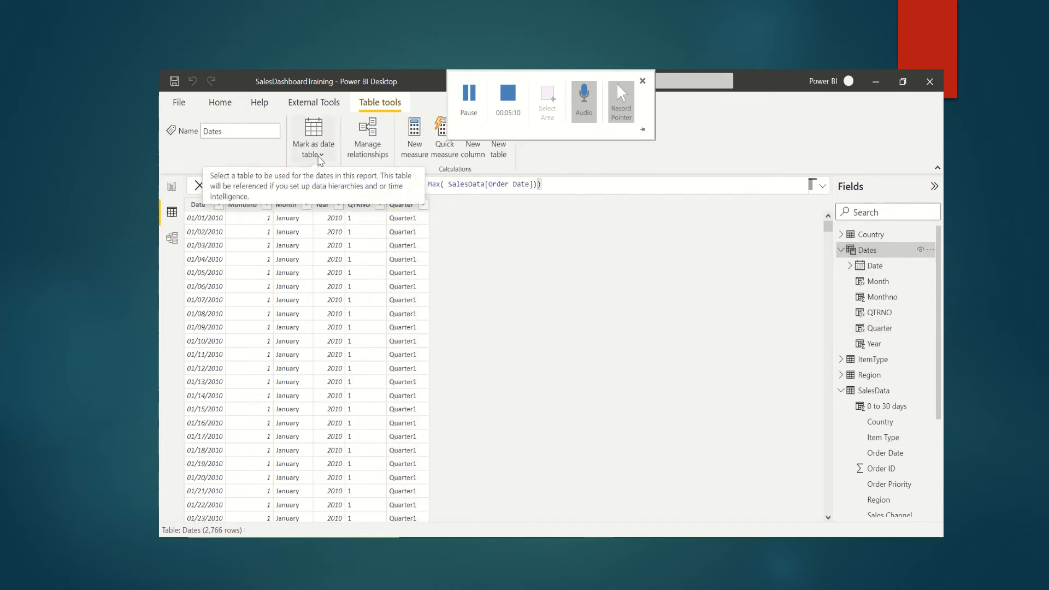
{"action": "left_click", "coordinate": [320, 156]}
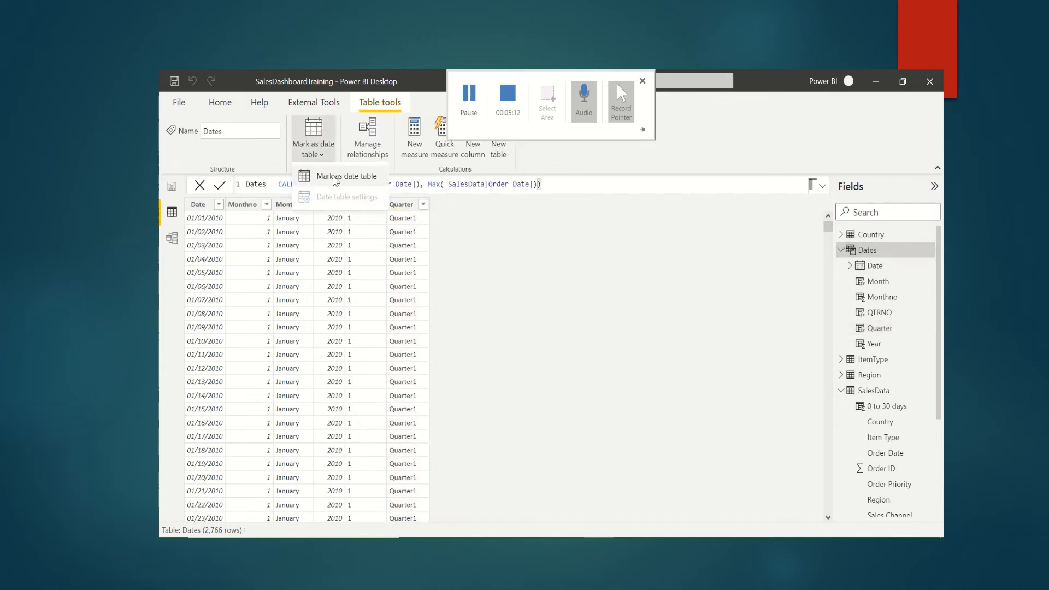
{"action": "left_click", "coordinate": [334, 179]}
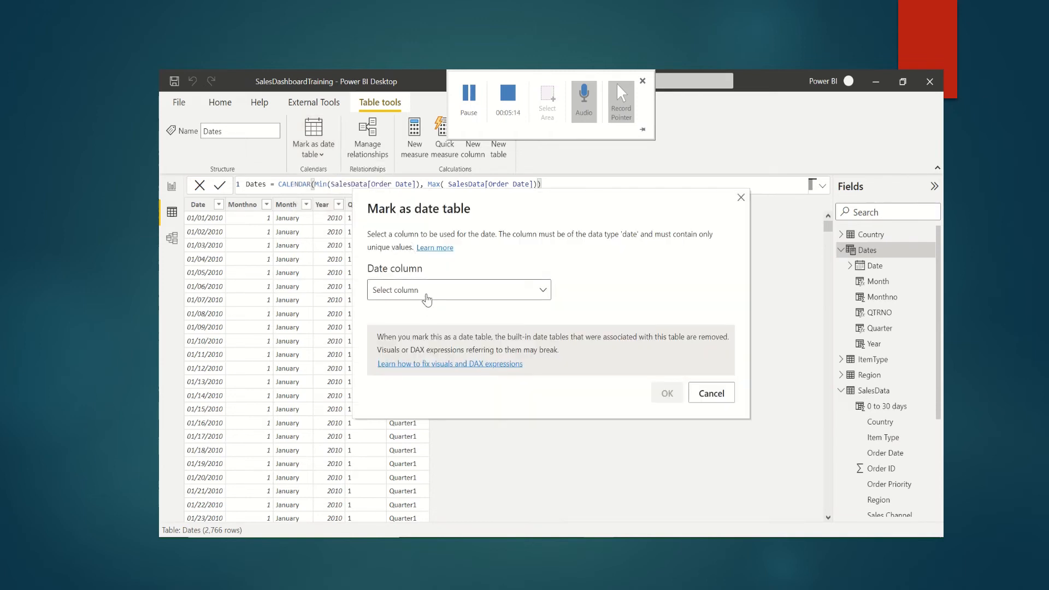
{"action": "left_click", "coordinate": [427, 299]}
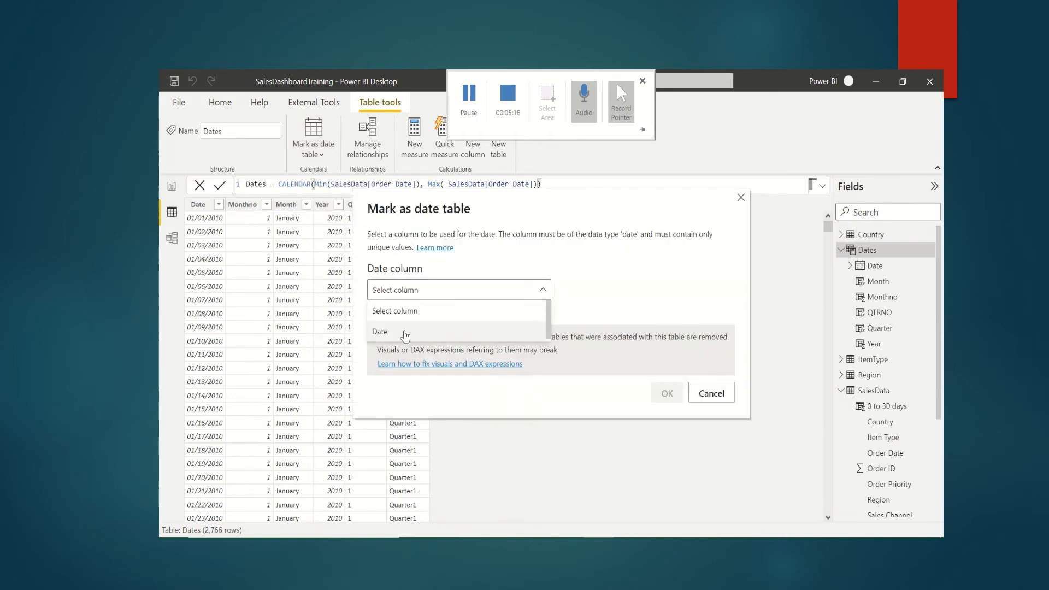
{"action": "left_click", "coordinate": [404, 333]}
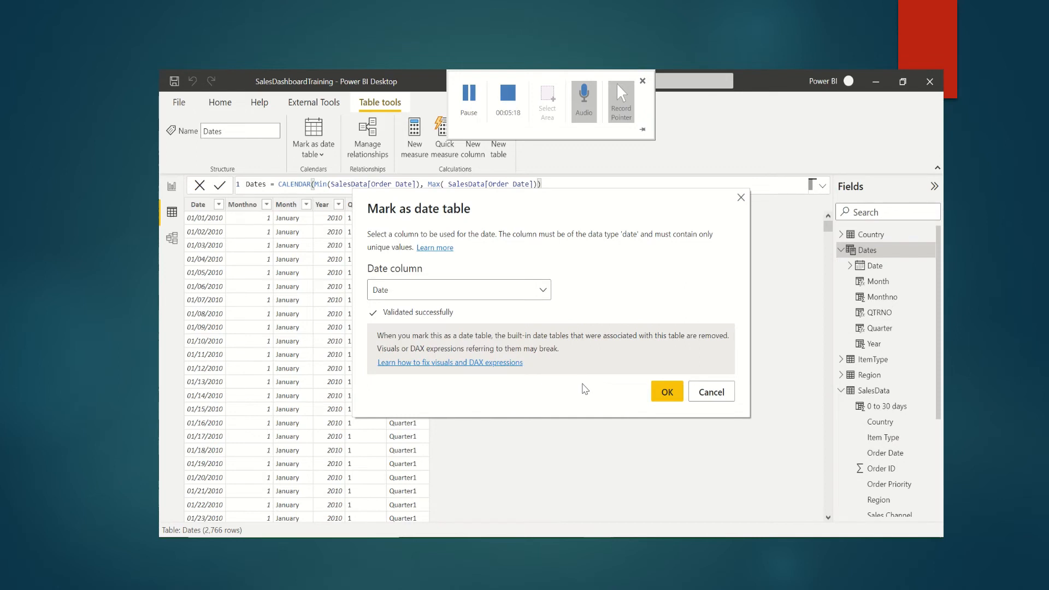
{"action": "left_click", "coordinate": [668, 392]}
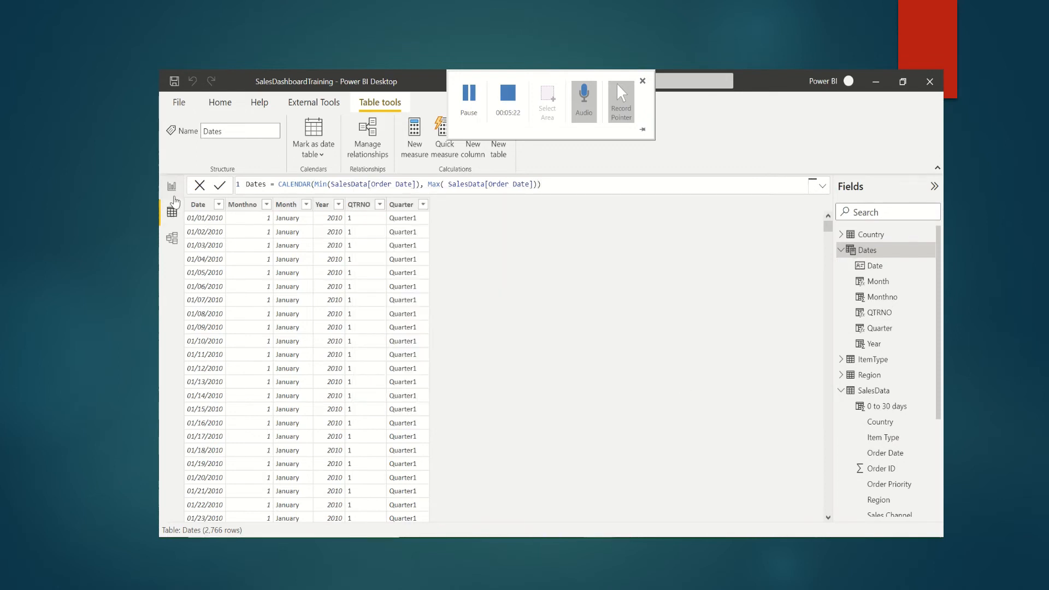
{"action": "left_click", "coordinate": [172, 188]}
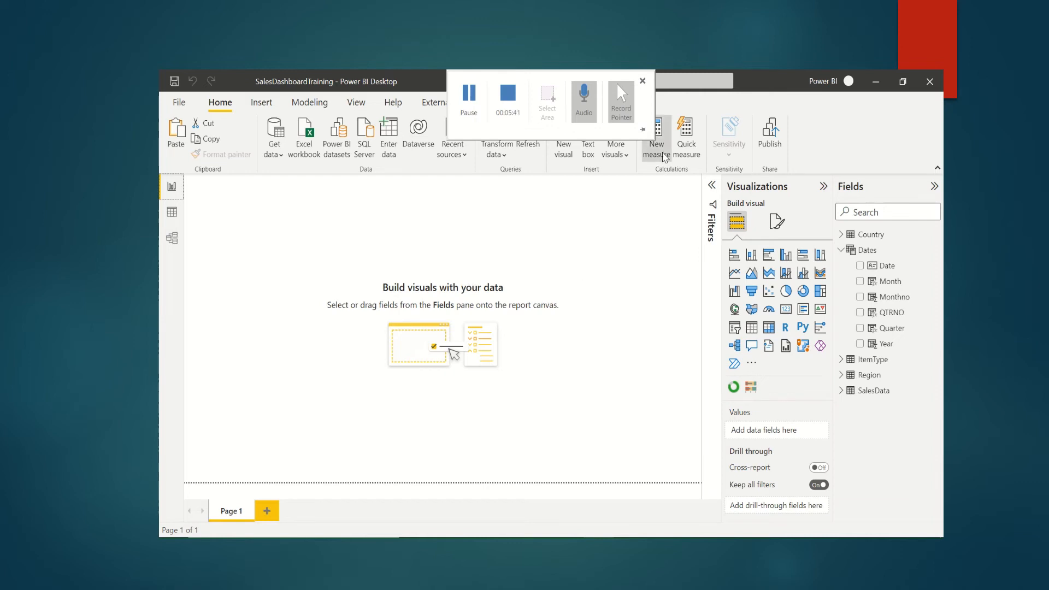
Create a measure with the formula TotalSales = sum(SalesData[Total Revenue])
{"action": "left_click", "coordinate": [664, 157]}
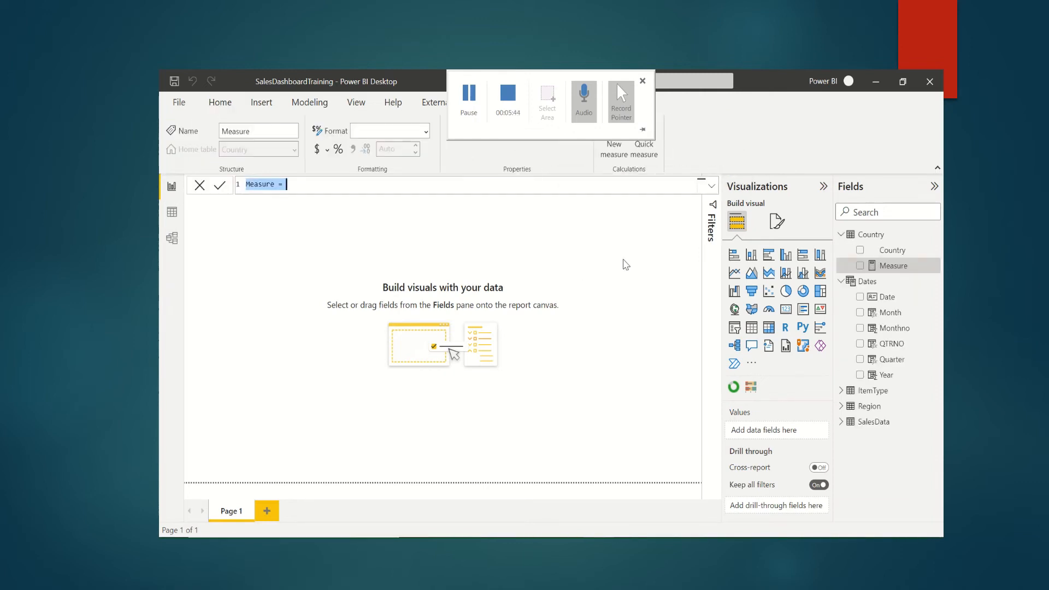
{"action": "type", "text": "TotalSales = sum("}
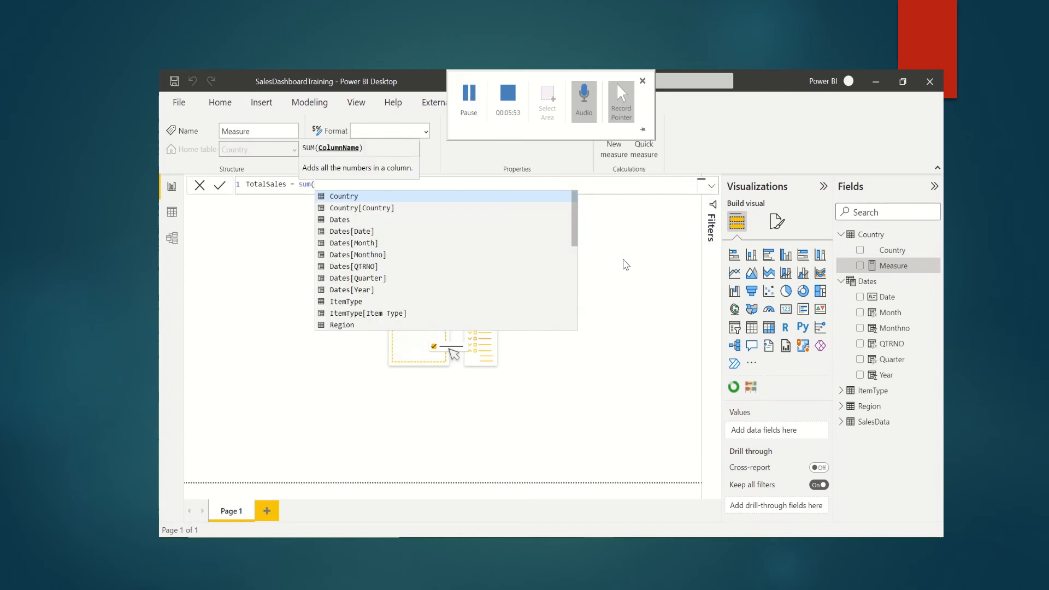
{"action": "type", "text": "total"}
{"action": "key", "text": "Down"}
{"action": "key", "text": "Down"}
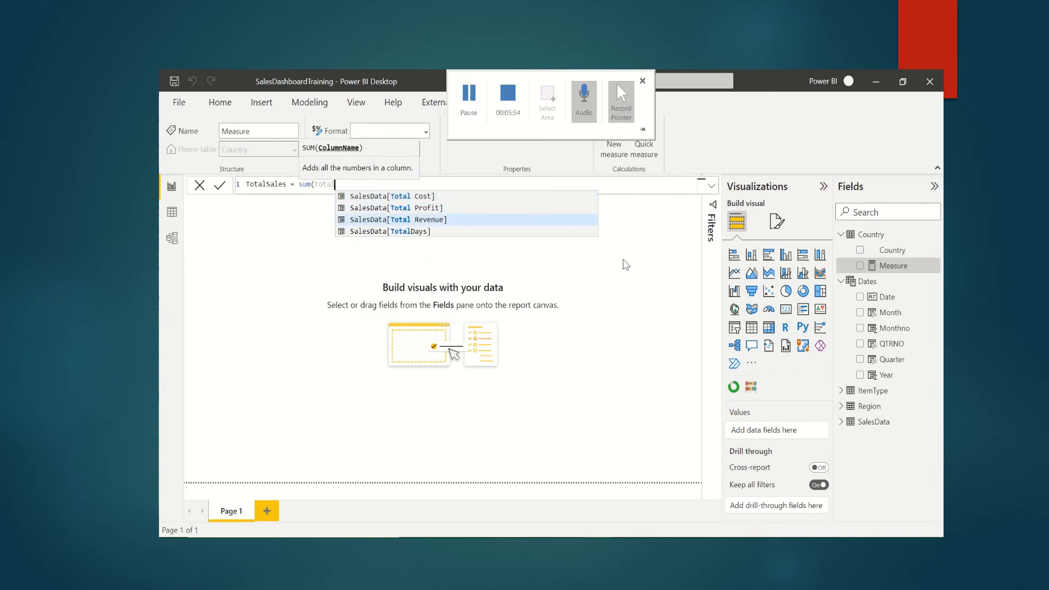
{"action": "key", "text": "Tab"}
{"action": "type", "text": ")"}
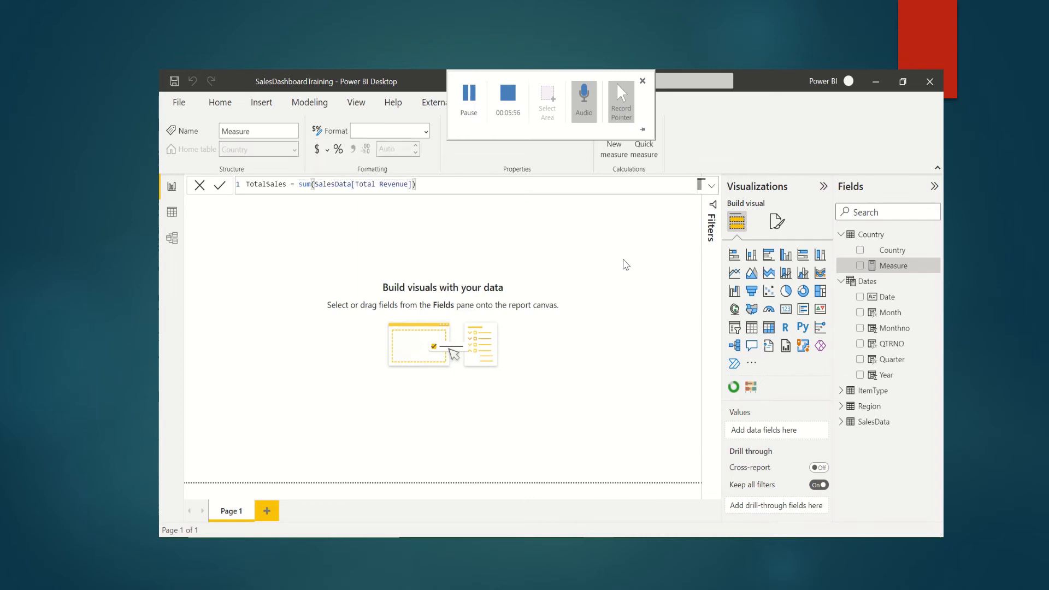
{"action": "key", "text": "Return"}
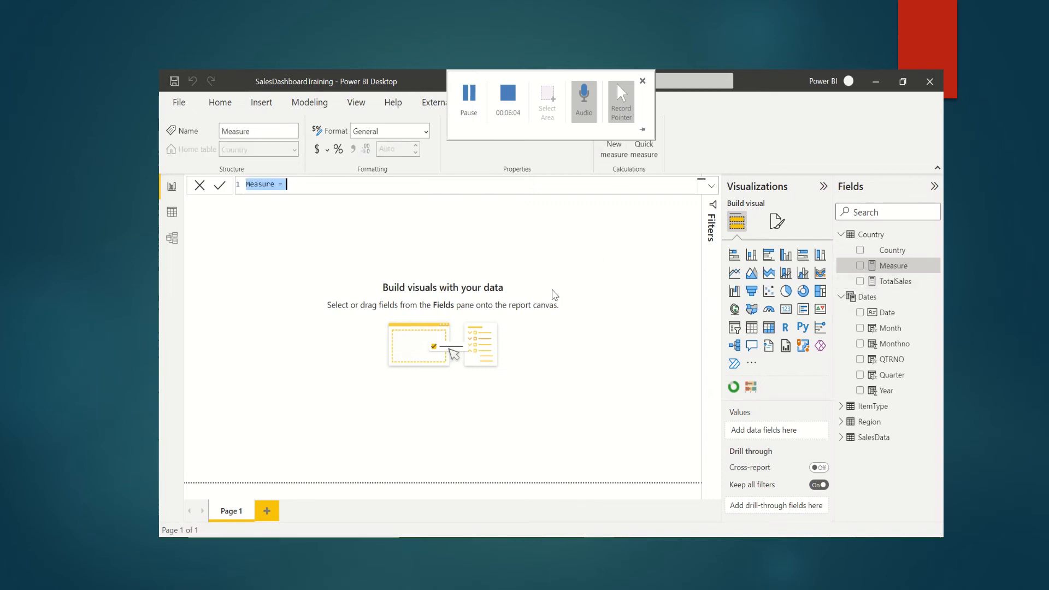
Start a new measure named Sales LY with the expression CALCULATE(Country[TotalSales])
{"action": "type", "text": "Sales LY = CALCULATE("}
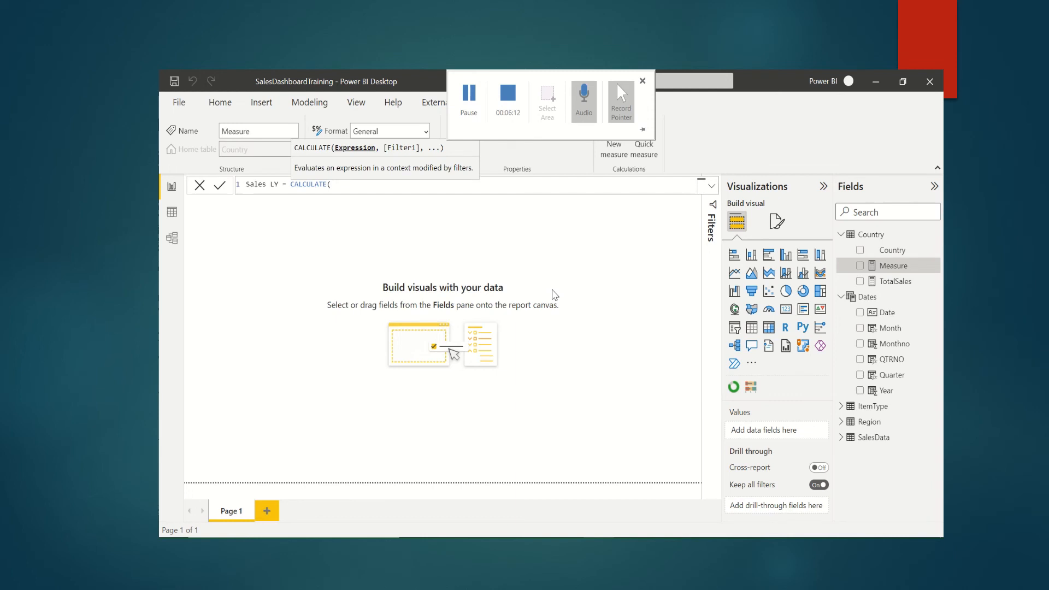
{"action": "type", "text": "total"}
{"action": "key", "text": "Down"}
{"action": "key", "text": "Down"}
{"action": "key", "text": "Down"}
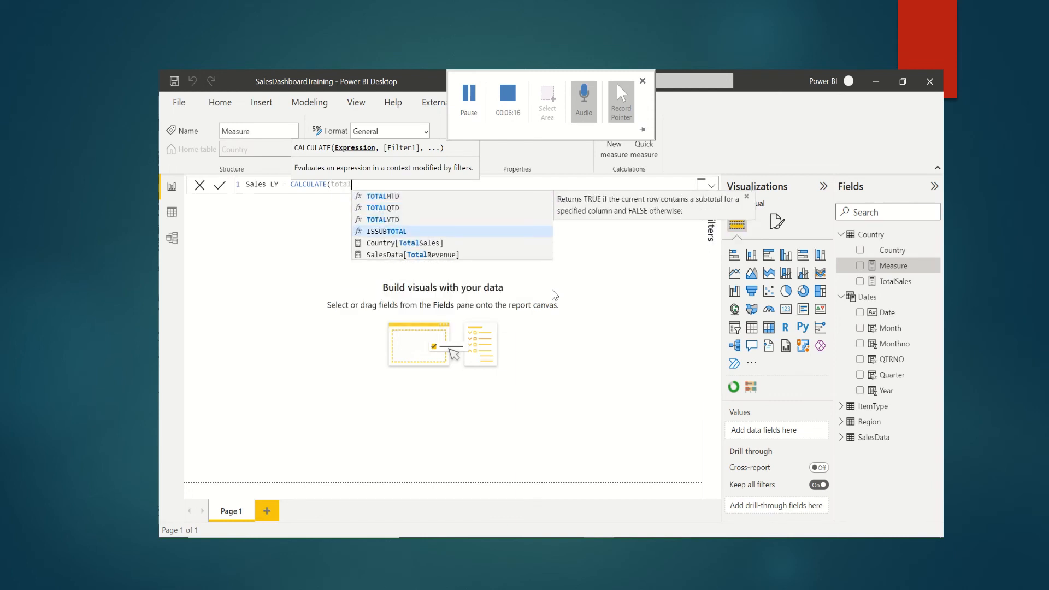
{"action": "key", "text": "Down"}
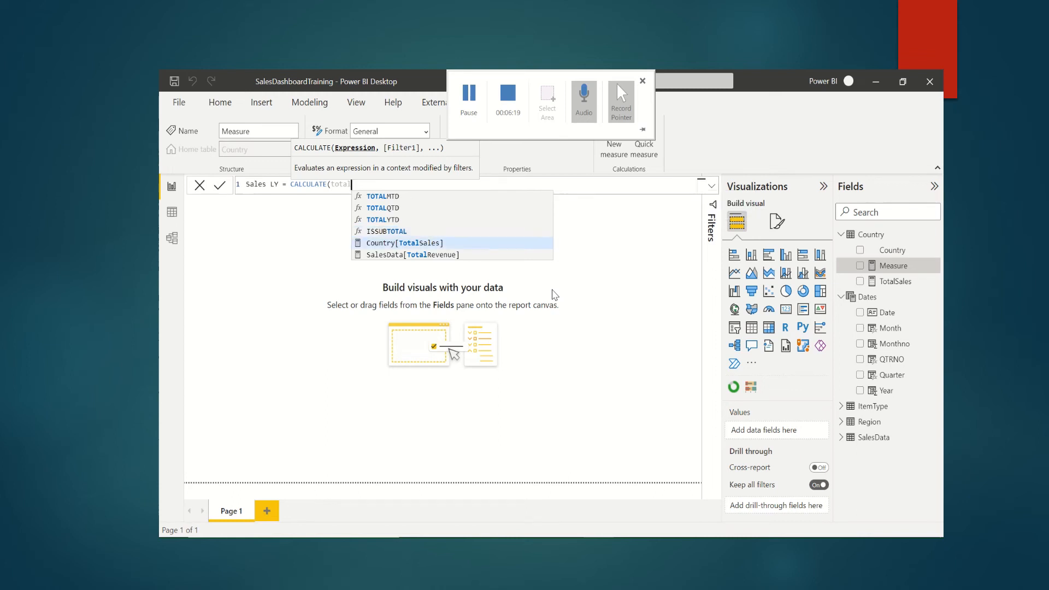
{"action": "key", "text": "Tab"}
{"action": "type", "text": ")"}
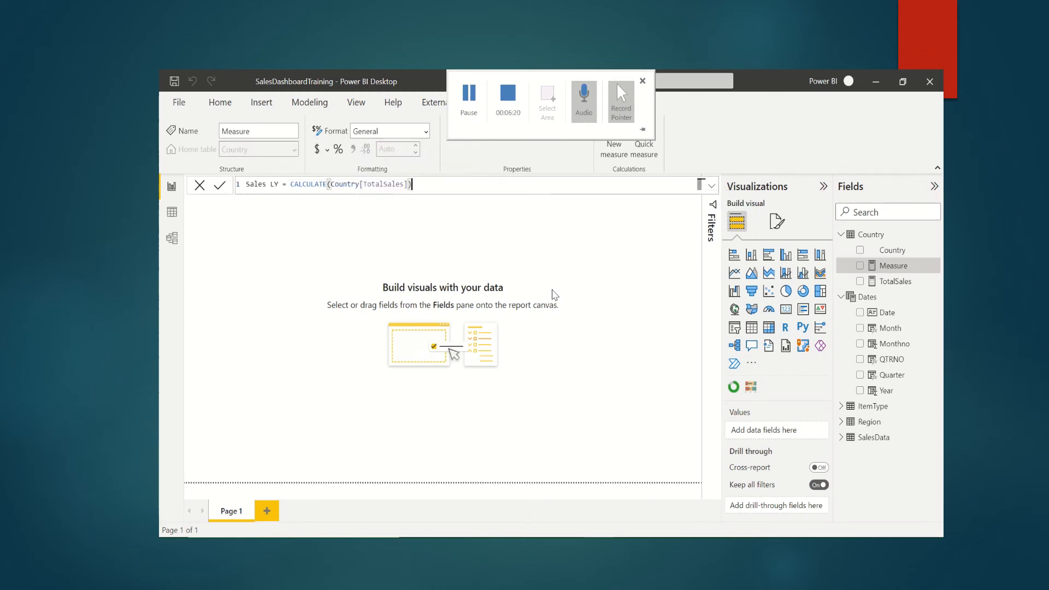
Add the filter SAMEPERIODLASTYEAR('Dates'[Date]) to the CALCULATE expression of Sales LY and commit the measure
{"action": "type", "text": ",sa"}
{"action": "key", "text": "BackSpace"}
{"action": "key", "text": "BackSpace"}
{"action": "key", "text": "BackSpace"}
{"action": "key", "text": "BackSpace"}
{"action": "type", "text": ", "}
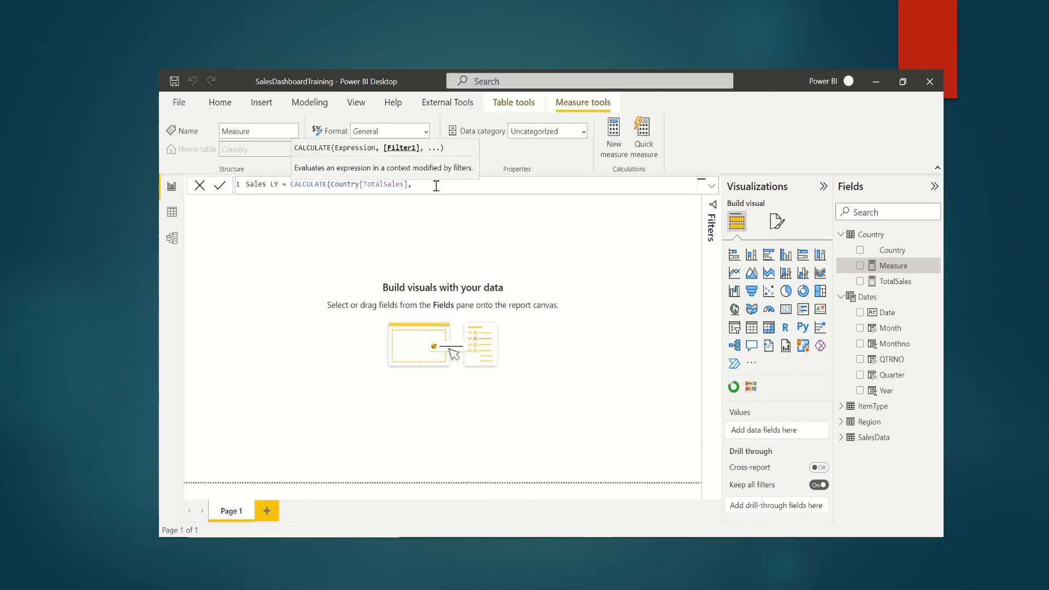
{"action": "type", "text": "sa"}
{"action": "key", "text": "Tab"}
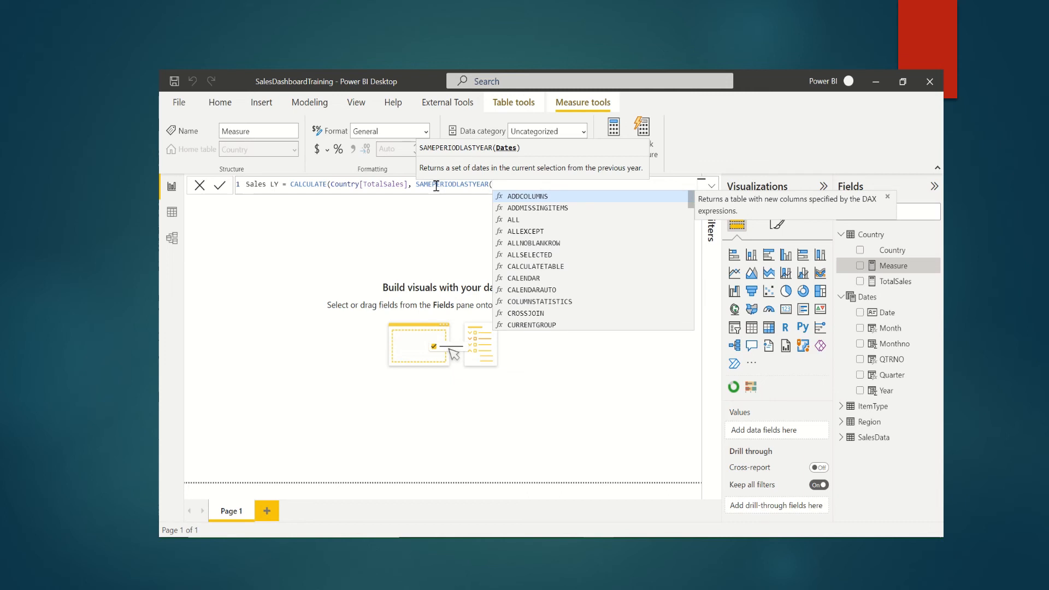
{"action": "type", "text": "d"}
{"action": "key", "text": "Down"}
{"action": "key", "text": "Tab"}
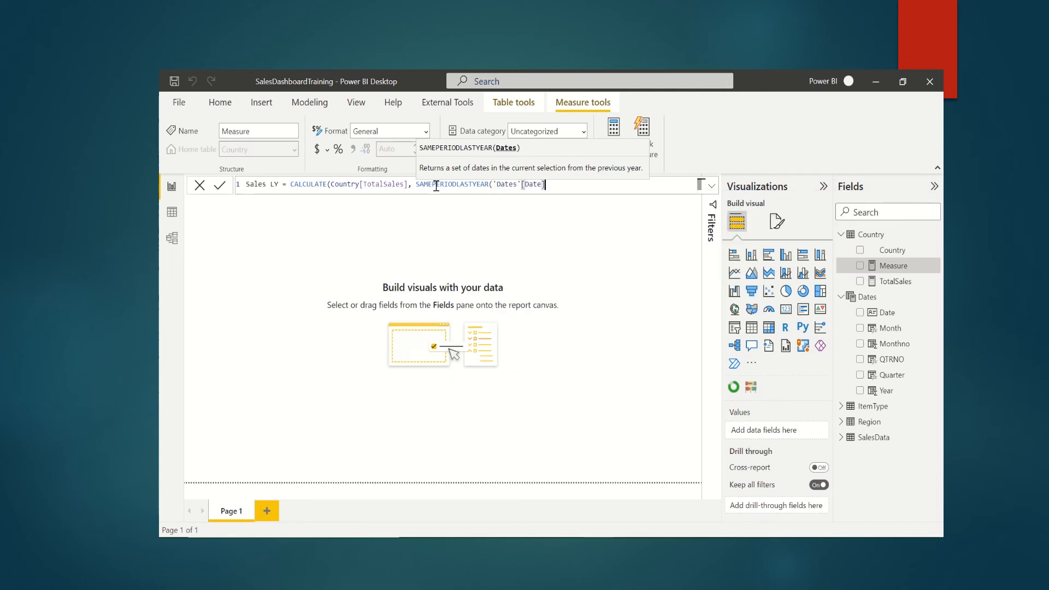
{"action": "type", "text": "))"}
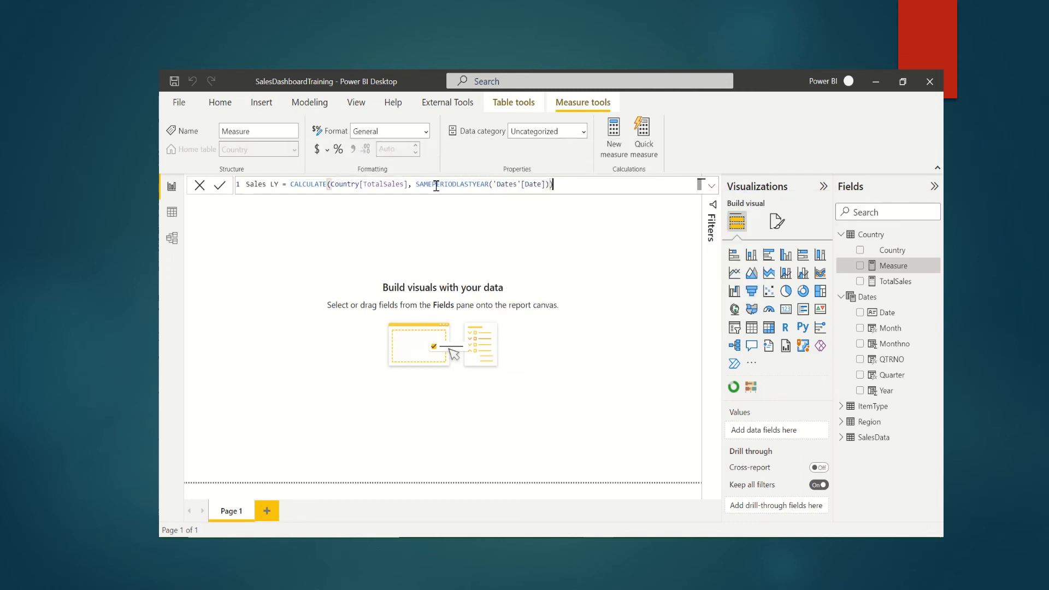
{"action": "key", "text": "Return"}
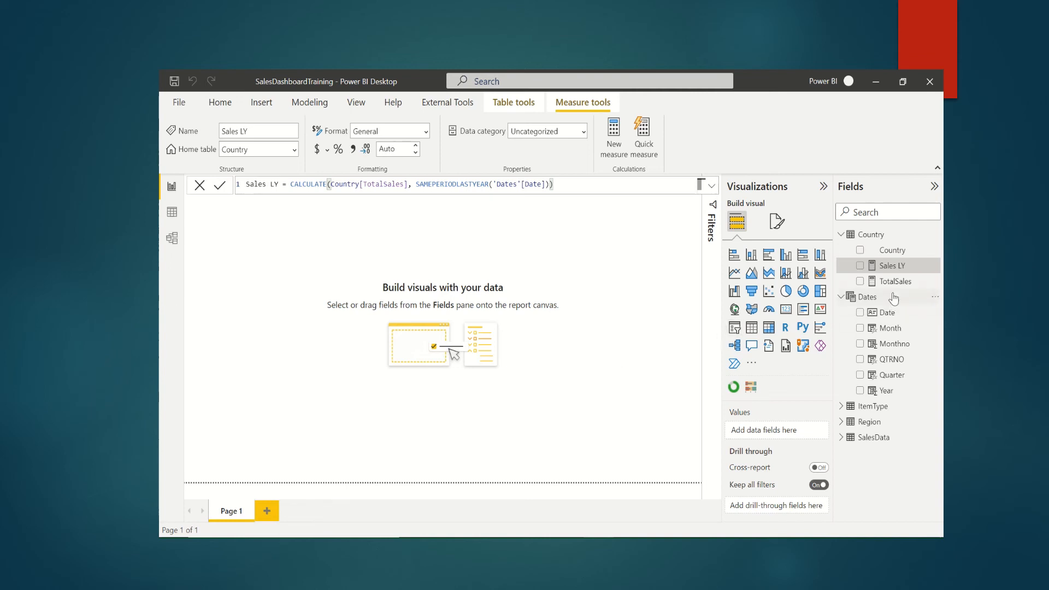
Create a clustered column chart showing TotalSales and Sales LY on the report page, and widen it
{"action": "left_click_drag", "start_coordinate": [900, 289], "coordinate": [297, 299]}
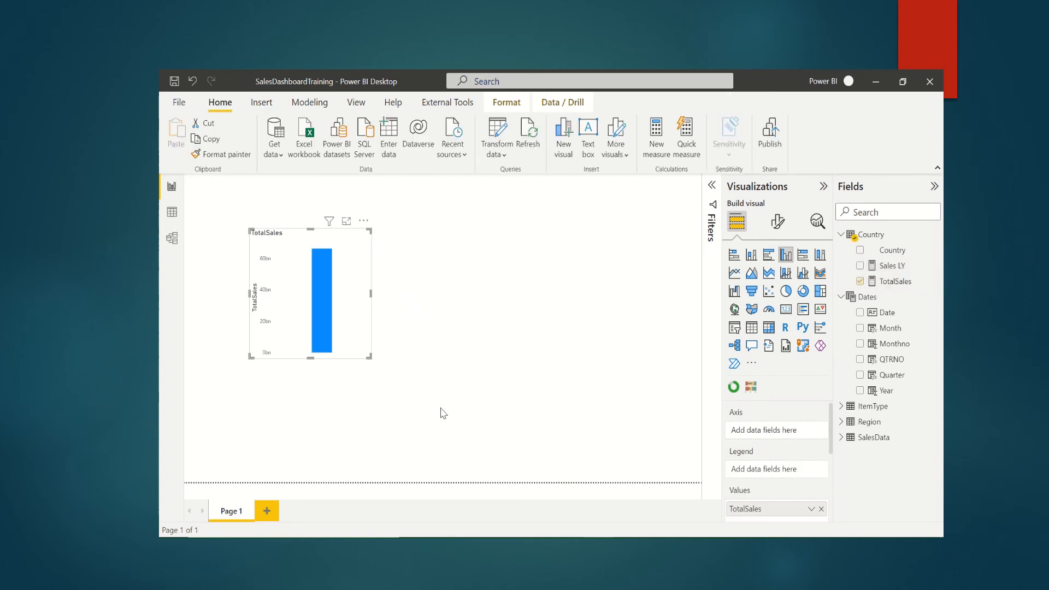
{"action": "left_click_drag", "start_coordinate": [896, 266], "coordinate": [340, 345]}
{"action": "left_click_drag", "start_coordinate": [371, 293], "coordinate": [411, 295]}
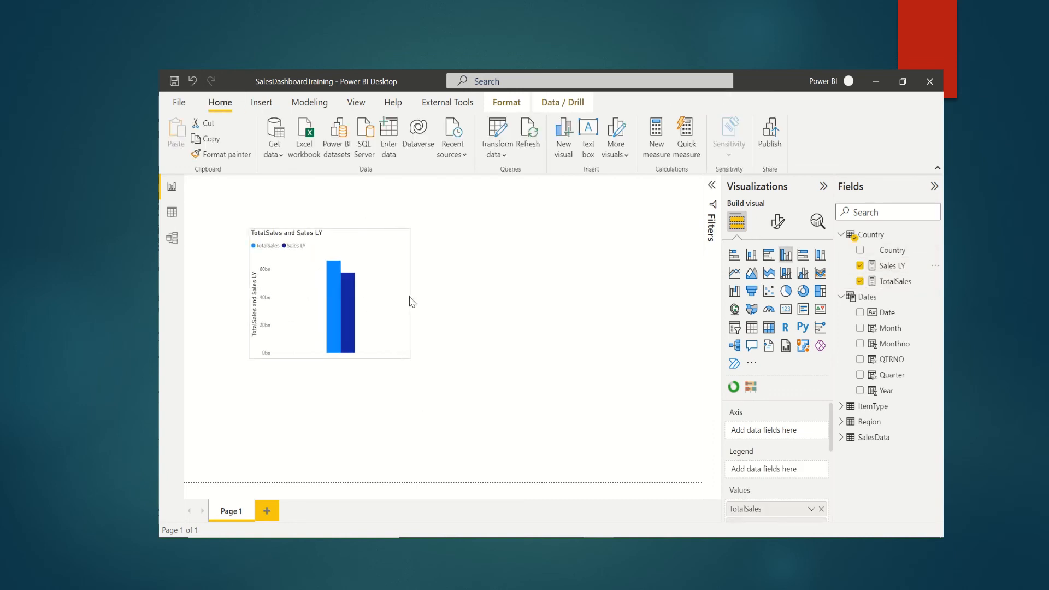
Turn on data labels for the TotalSales and Sales LY chart and narrow the chart slightly
{"action": "left_click", "coordinate": [777, 221]}
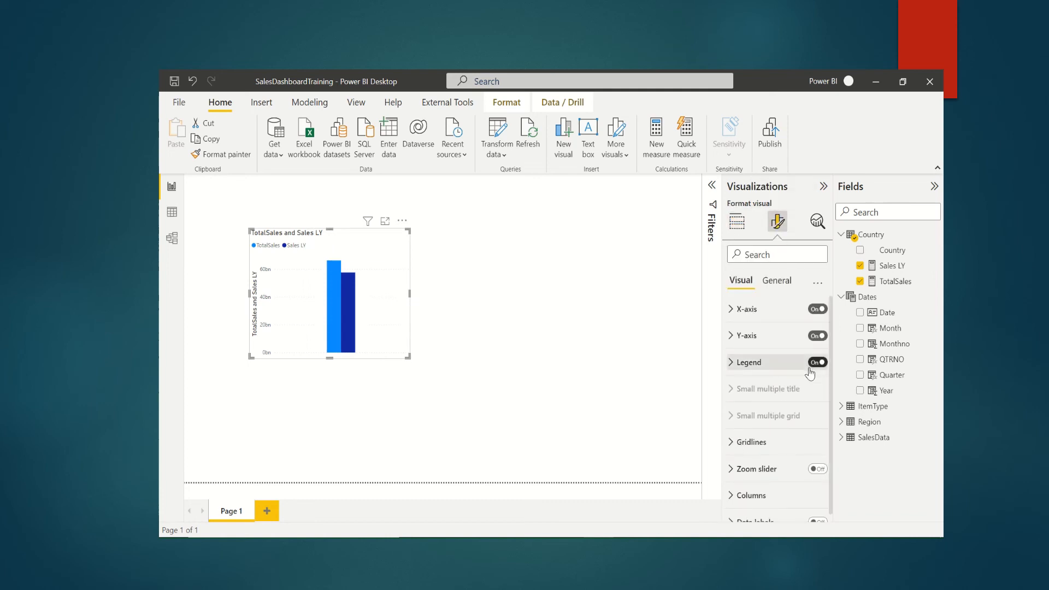
{"action": "scroll", "coordinate": [830, 407], "scroll_direction": "down", "scroll_amount": 2}
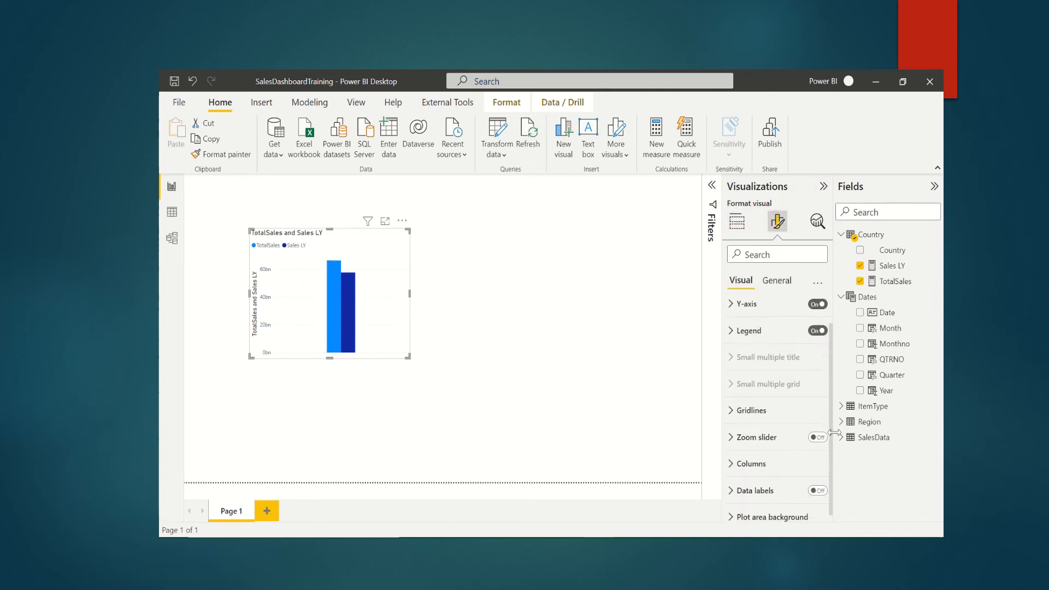
{"action": "left_click", "coordinate": [817, 482]}
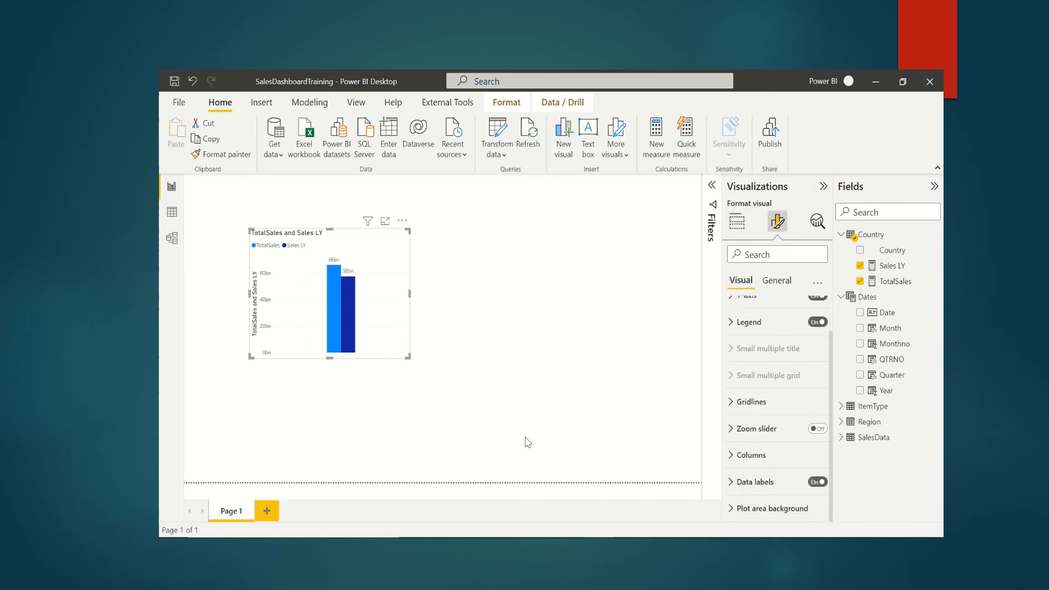
{"action": "left_click_drag", "start_coordinate": [410, 294], "coordinate": [396, 295]}
{"action": "mouse_move", "coordinate": [325, 314]}
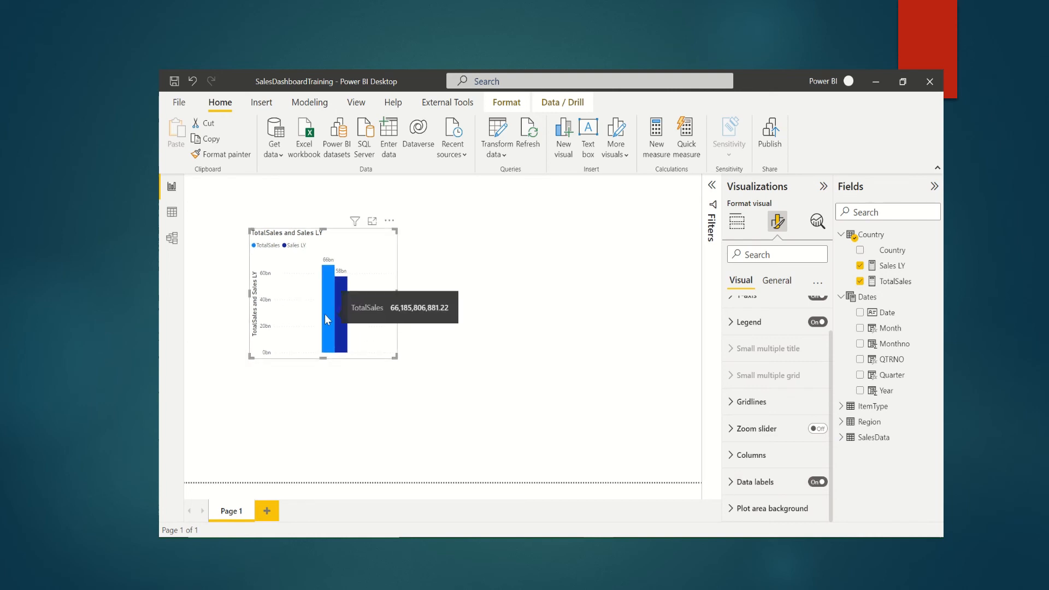
{"action": "left_click", "coordinate": [508, 344]}
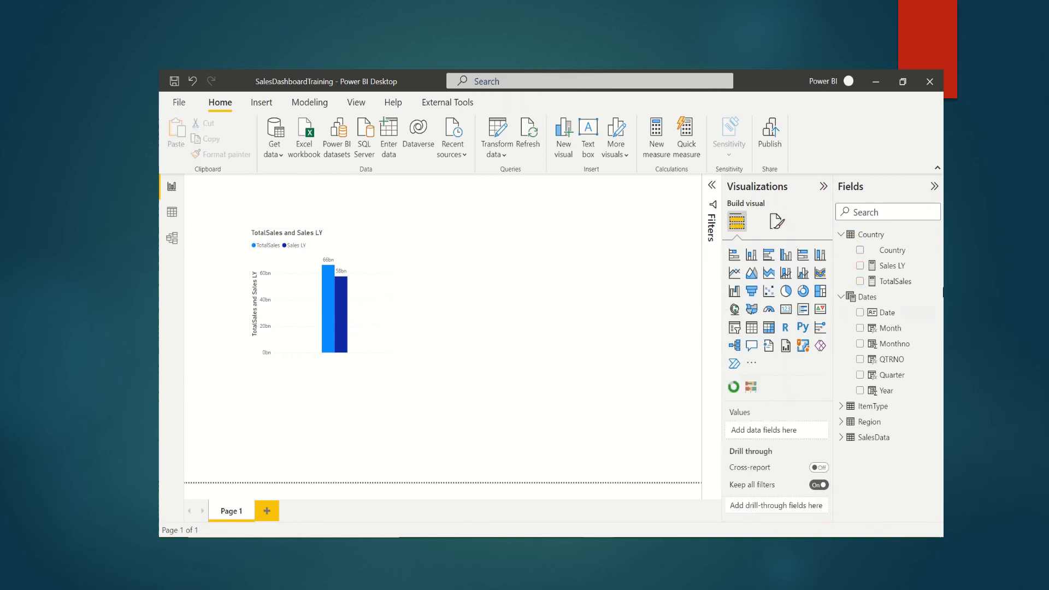
Add a slicer for the Dates table's Year field beside the chart, set it to List style, and shrink it around the years
{"action": "left_click", "coordinate": [842, 234]}
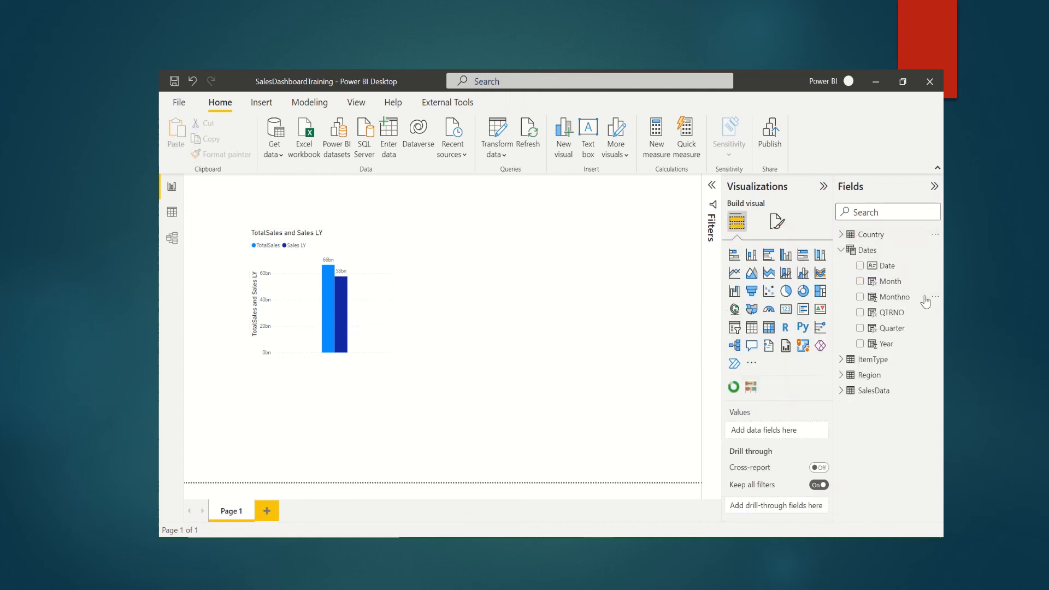
{"action": "left_click_drag", "start_coordinate": [892, 344], "coordinate": [532, 338]}
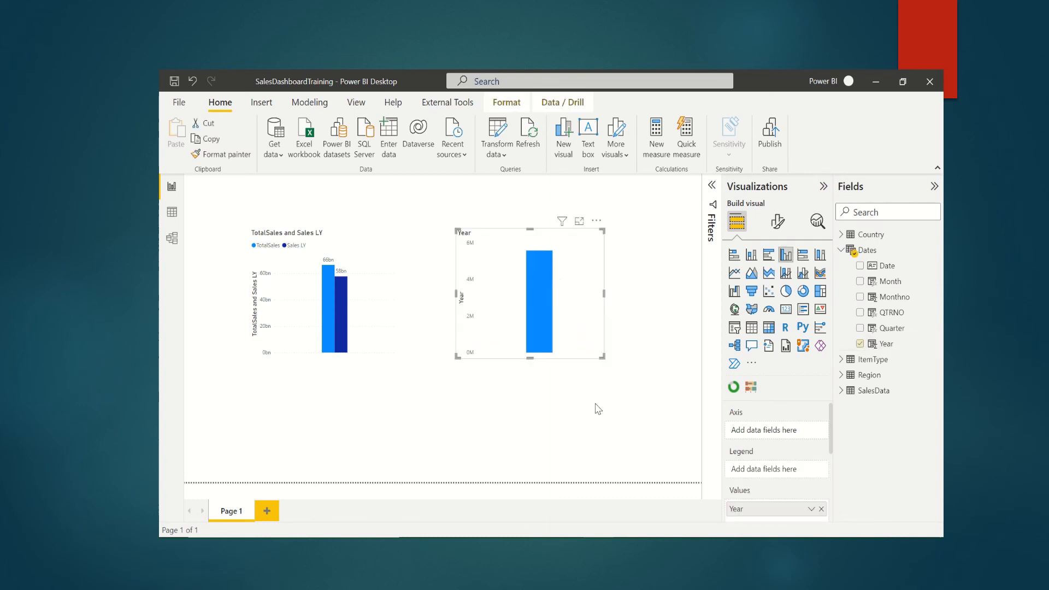
{"action": "left_click", "coordinate": [753, 331]}
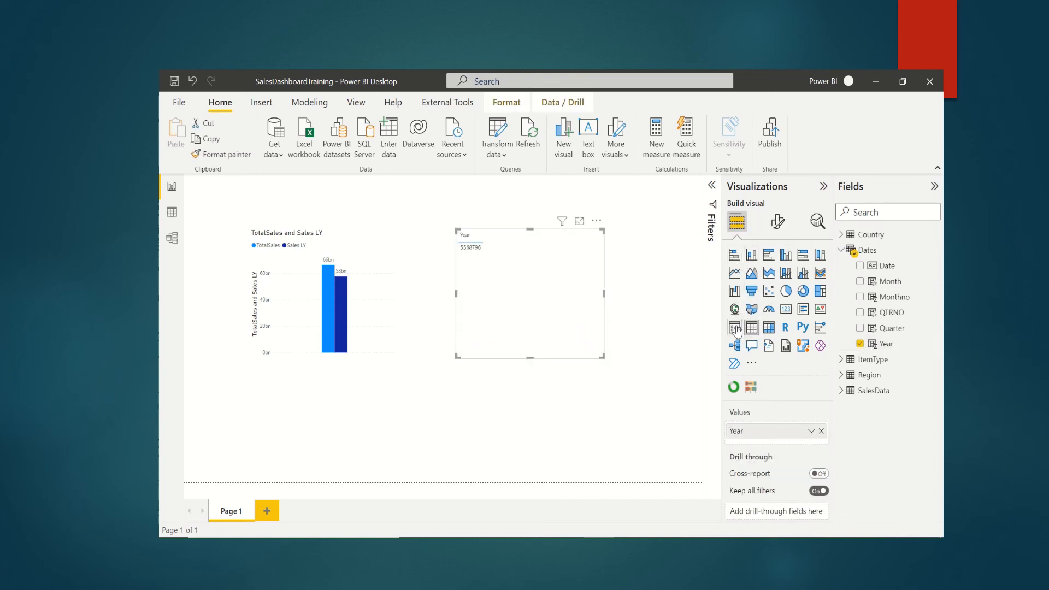
{"action": "left_click", "coordinate": [734, 327]}
{"action": "left_click", "coordinate": [596, 239]}
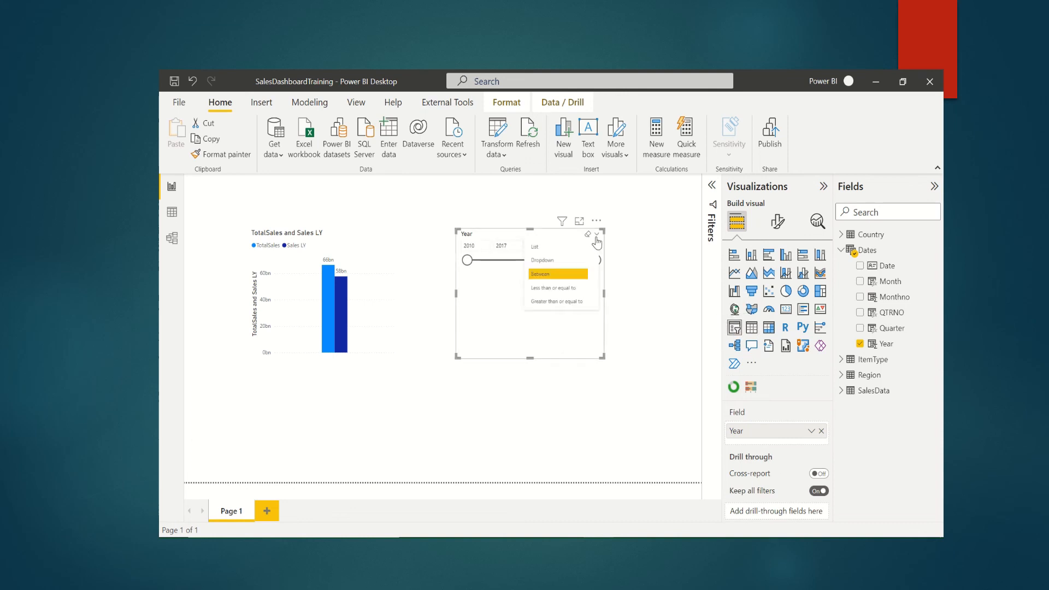
{"action": "left_click", "coordinate": [546, 251]}
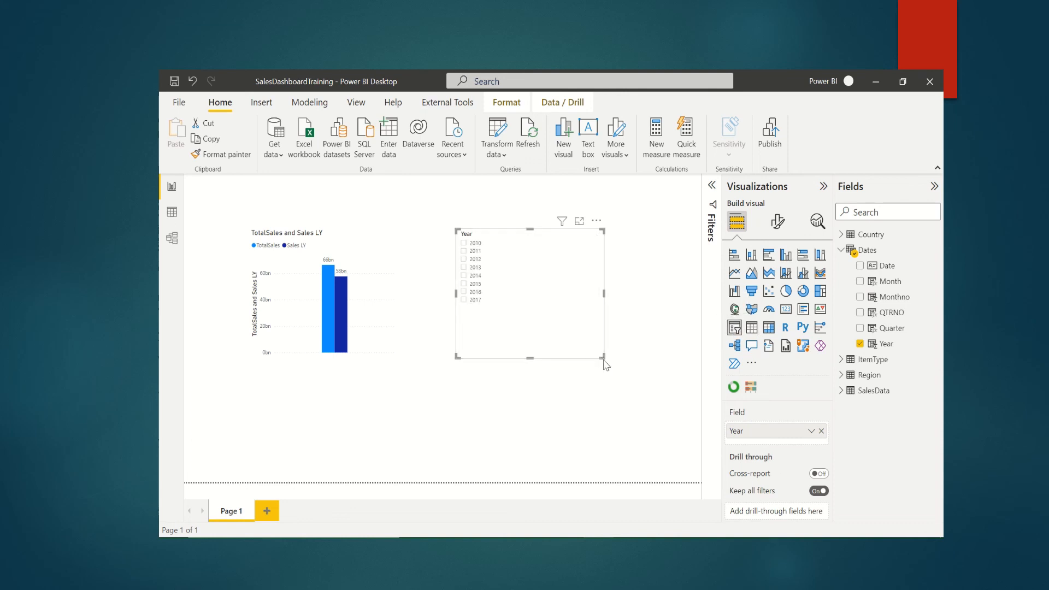
{"action": "left_click_drag", "start_coordinate": [602, 357], "coordinate": [500, 322]}
Filter the chart with the Year slicer by 2017, 2016 and finally 2015
{"action": "left_click", "coordinate": [464, 301]}
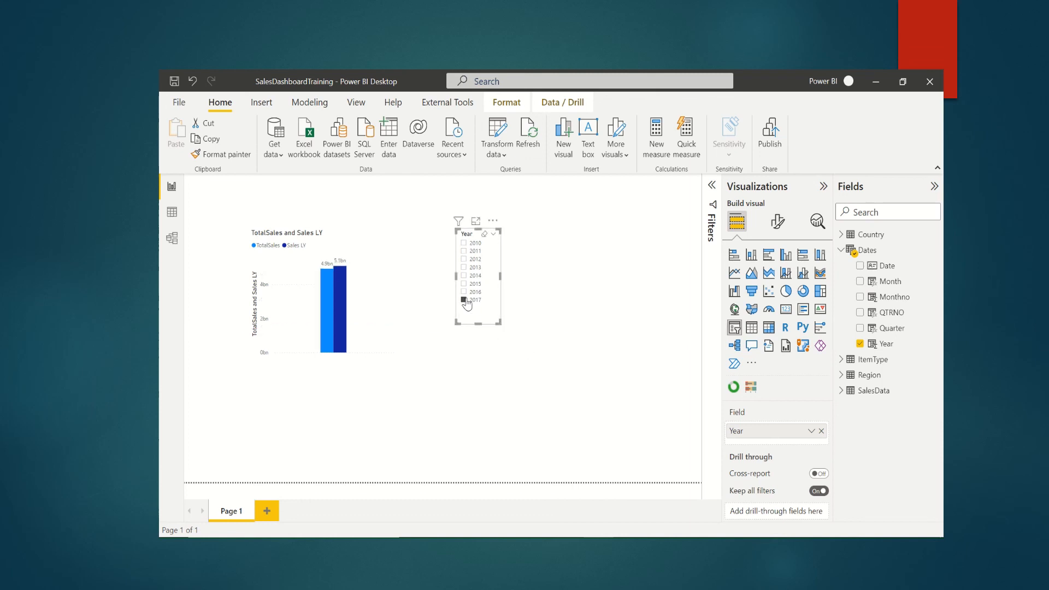
{"action": "left_click", "coordinate": [464, 292]}
{"action": "left_click", "coordinate": [464, 284]}
{"action": "left_click", "coordinate": [584, 351]}
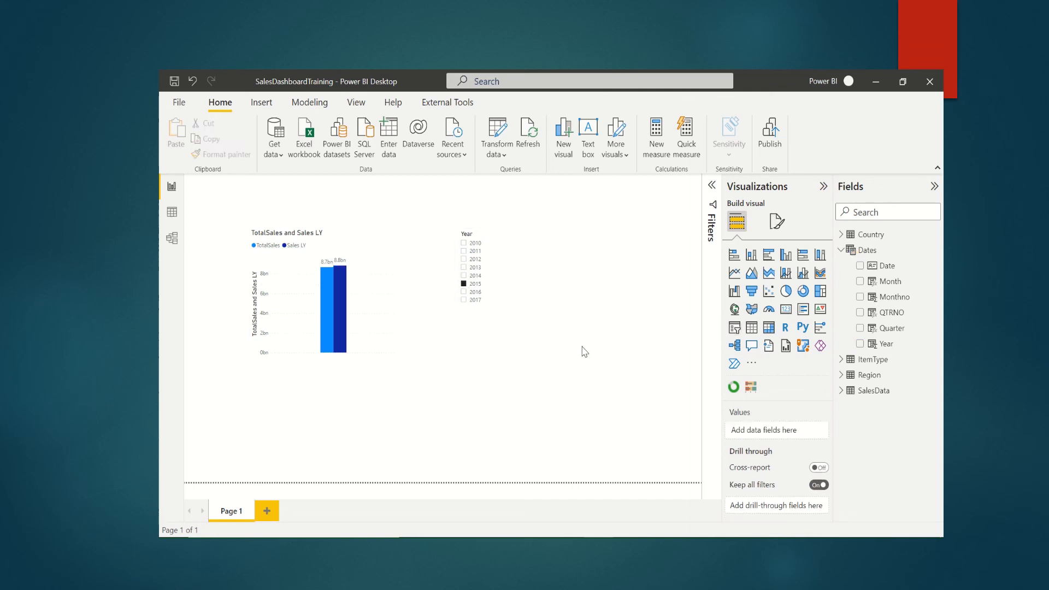
{"action": "left_click", "coordinate": [751, 345]}
{"action": "left_click", "coordinate": [647, 222]}
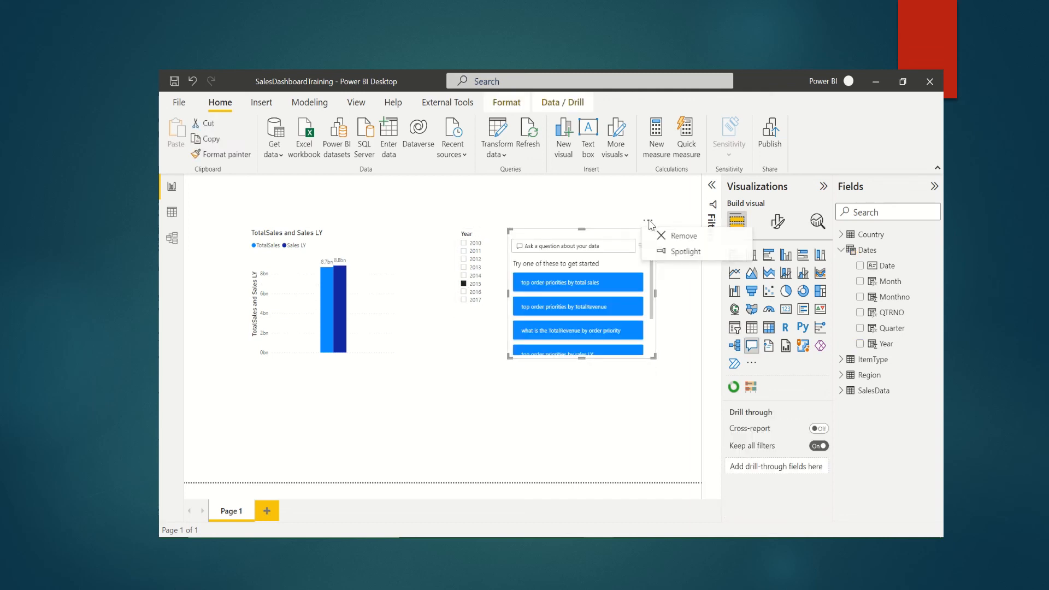
{"action": "left_click", "coordinate": [682, 237]}
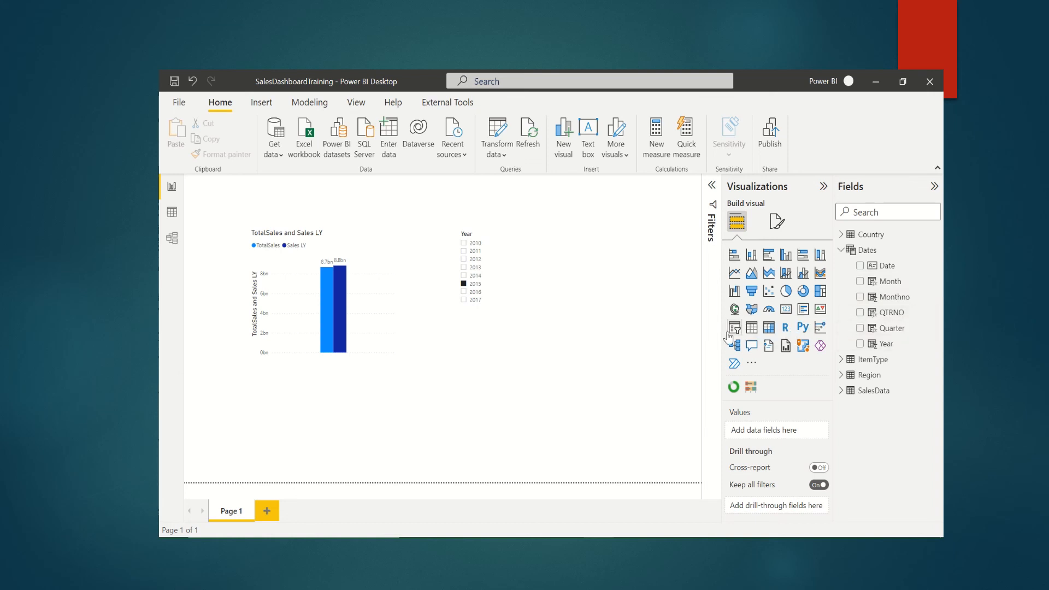
Move the TotalSales and Sales LY chart lower on the page and reduce its size
{"action": "mouse_move", "coordinate": [381, 322]}
{"action": "left_click_drag", "start_coordinate": [364, 305], "coordinate": [350, 388]}
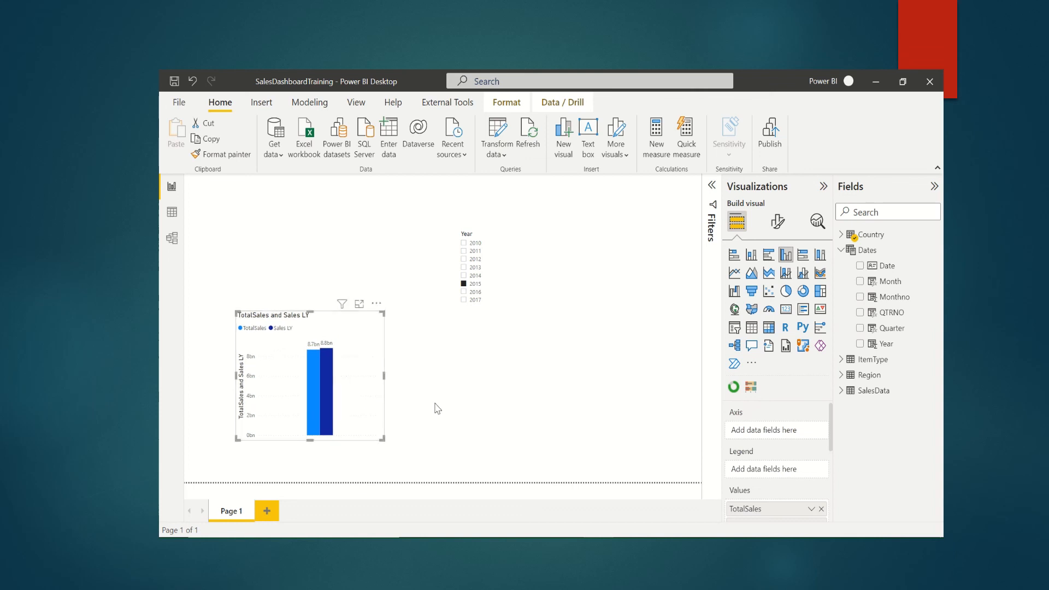
{"action": "left_click_drag", "start_coordinate": [381, 437], "coordinate": [371, 398]}
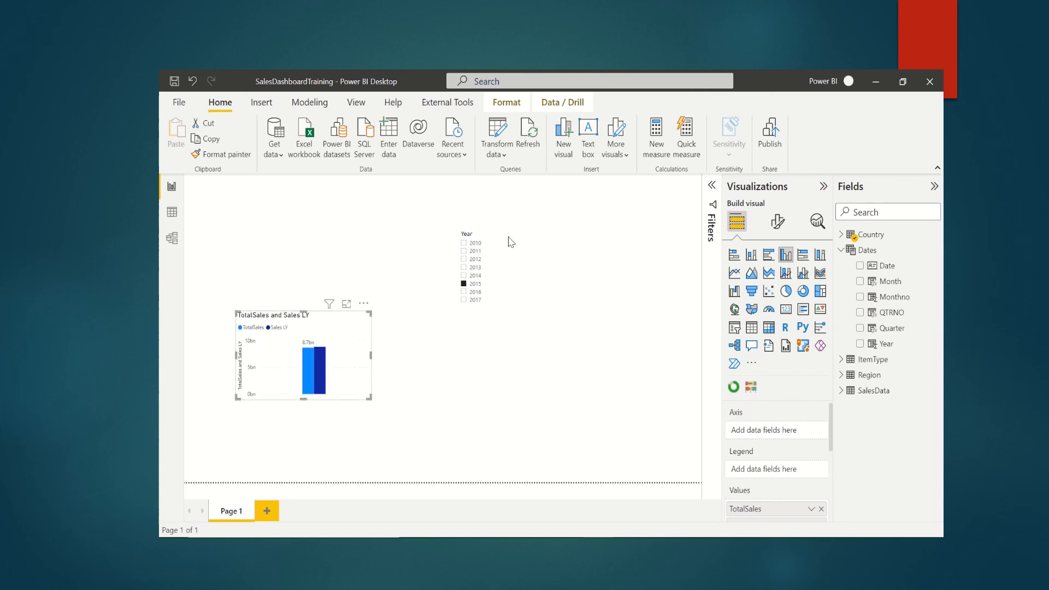
{"action": "mouse_move", "coordinate": [511, 77]}
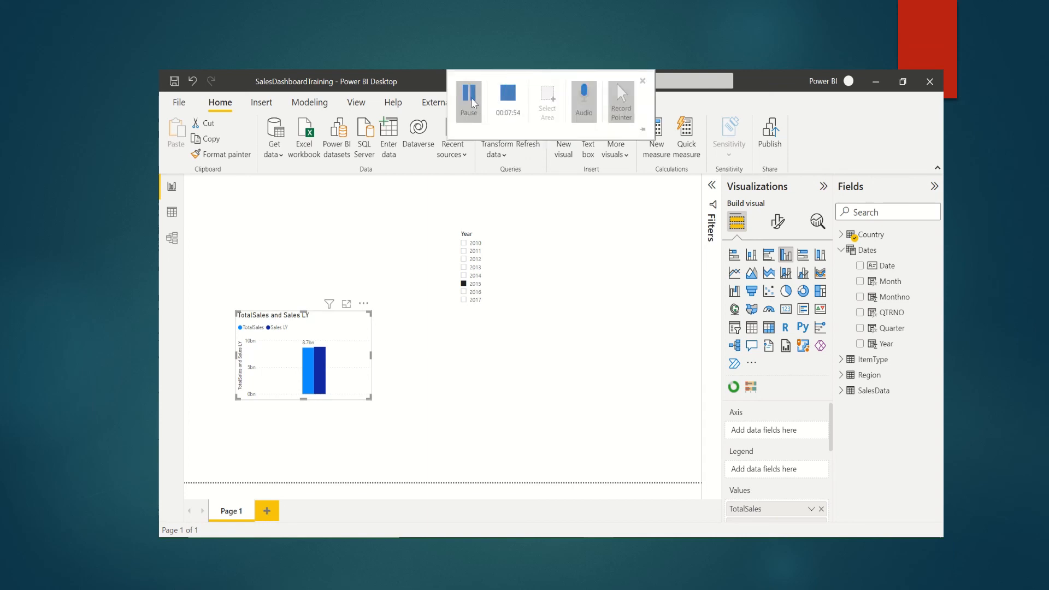